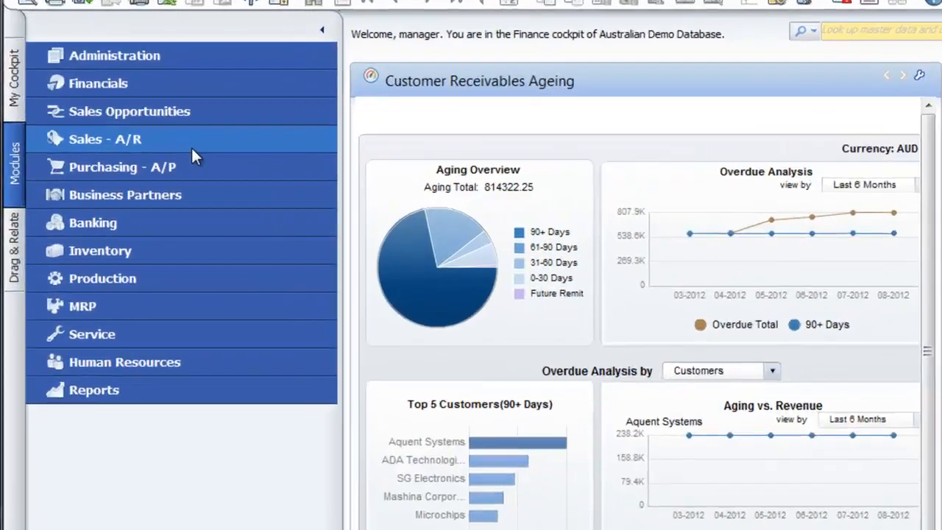
Open a new Sales Quotation from the Sales - A/R module and choose Earthshaker Corporation as the customer
left_click(148, 157)
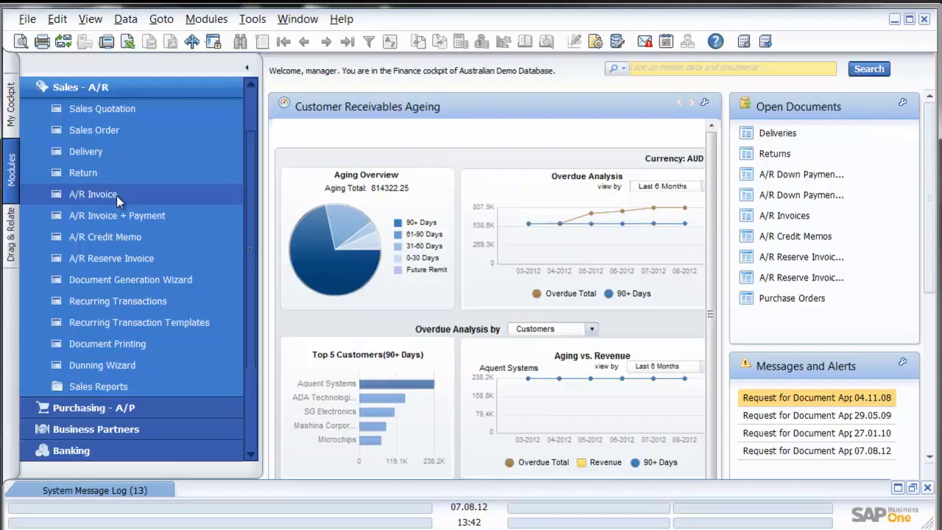
left_click(149, 107)
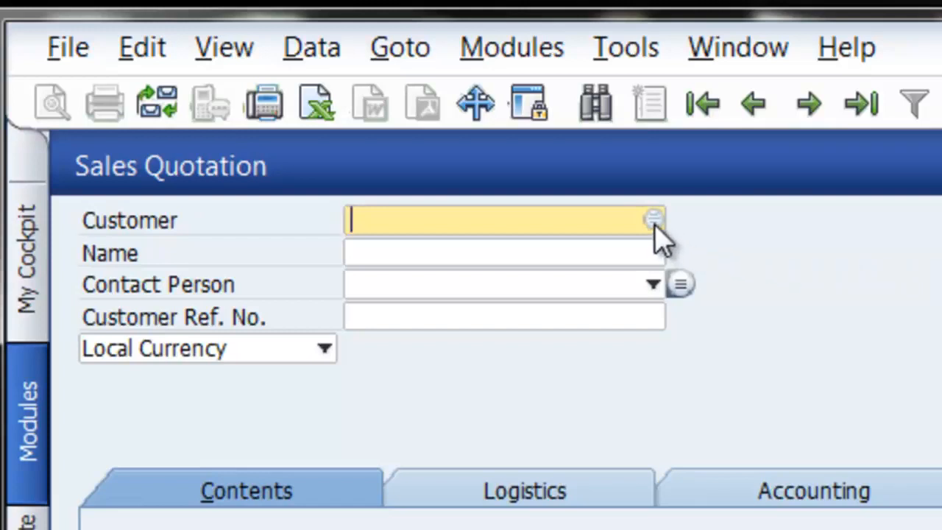
left_click(471, 257)
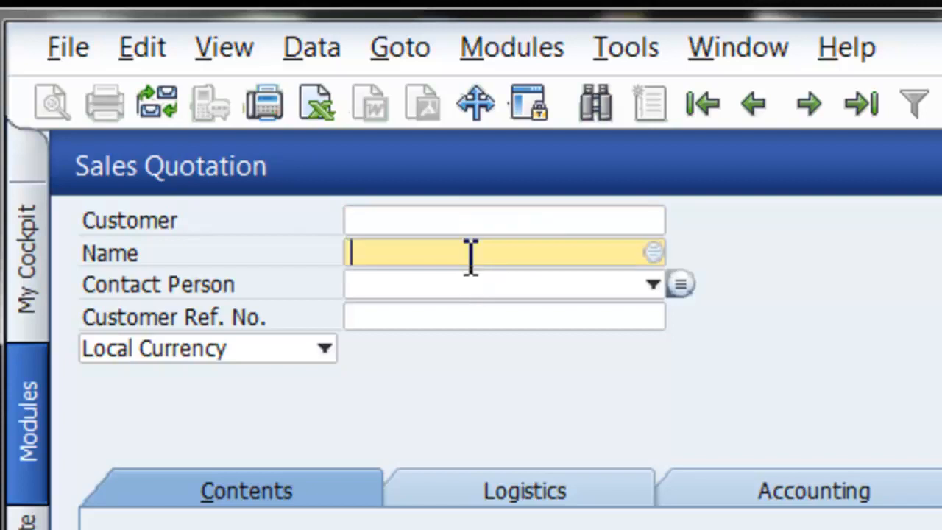
type("ear")
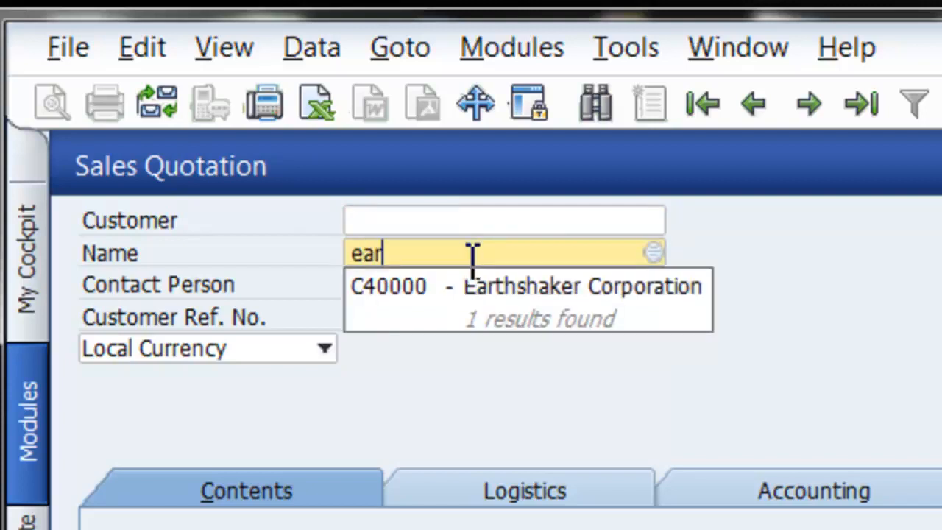
left_click(478, 288)
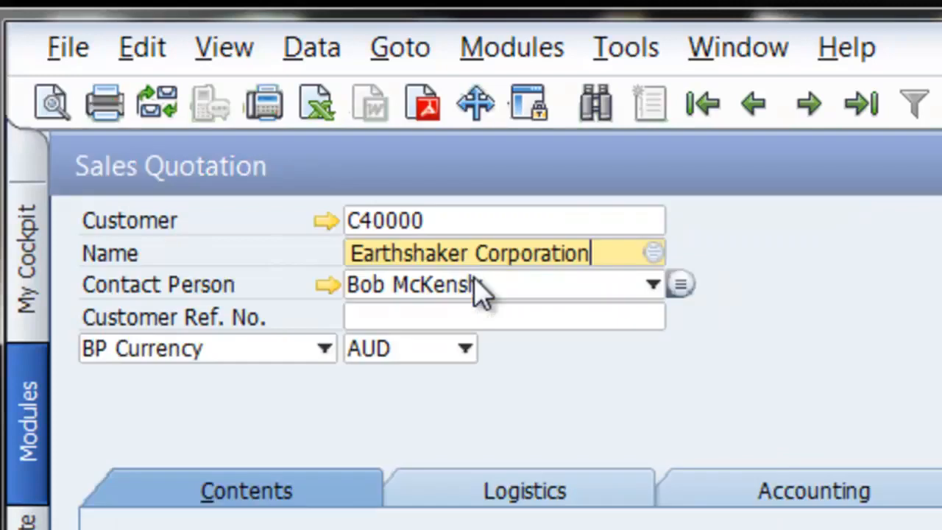
Keep the quotation's default contact person and fill in the customer reference number
left_click(480, 289)
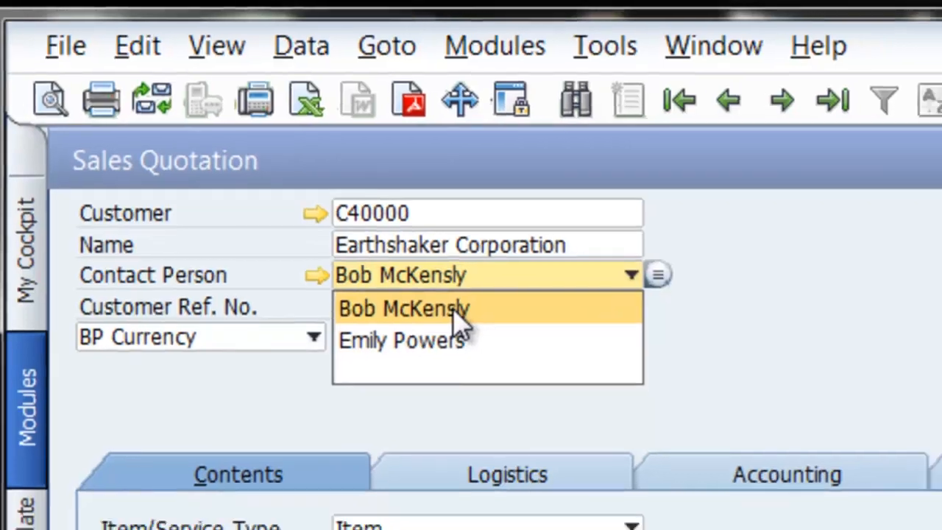
left_click(470, 319)
left_click(463, 319)
type("REF")
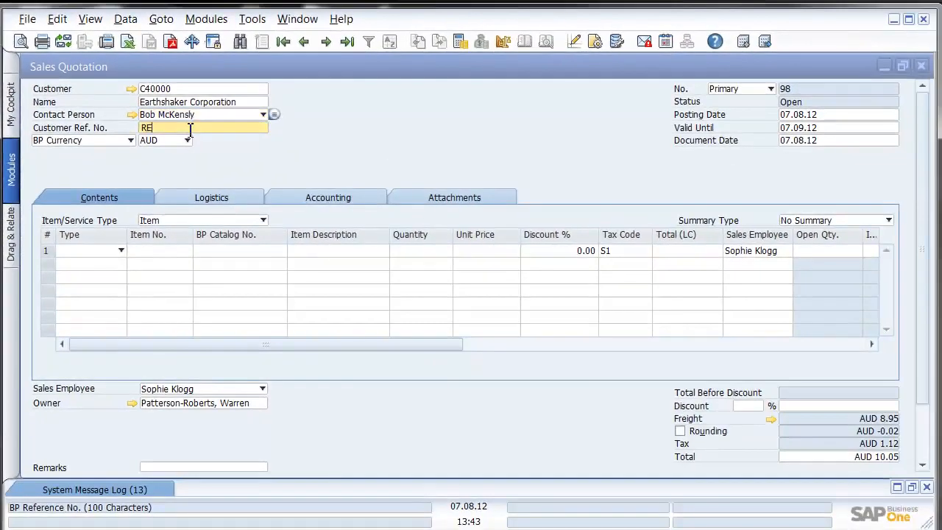
type(" 1221")
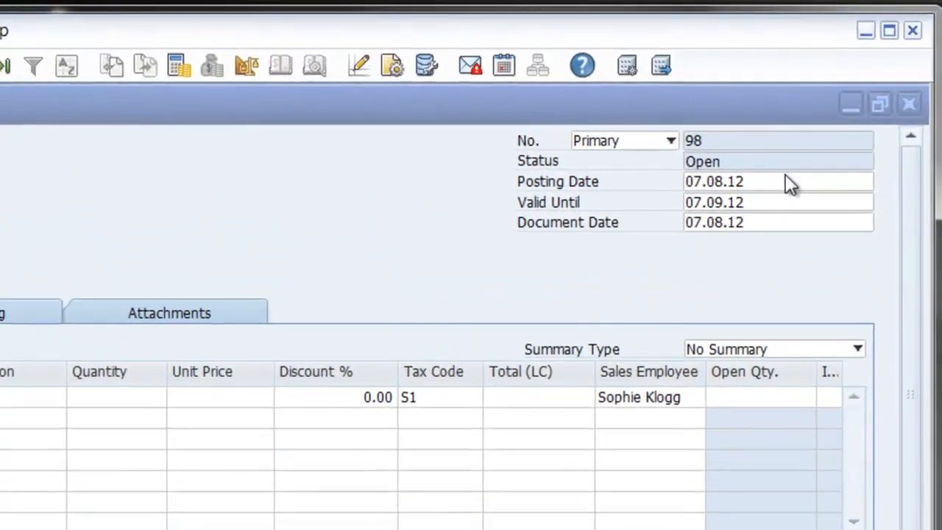
Set the quotation's Valid Until date to 14.09.12 using the calendar
left_click(762, 205)
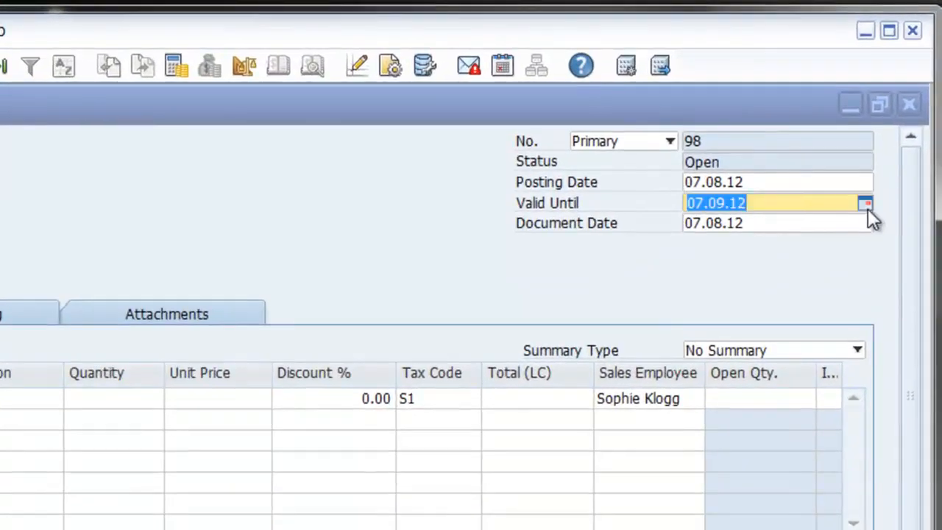
left_click(865, 204)
left_click(827, 347)
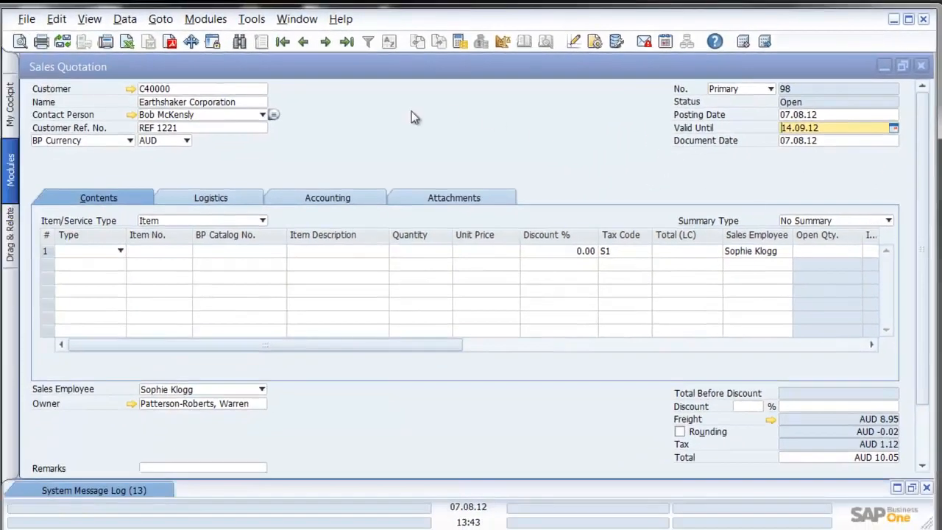
Add the item IBM Infoprint 1222 to the first row of the quotation with a quantity of 12
left_click(304, 250)
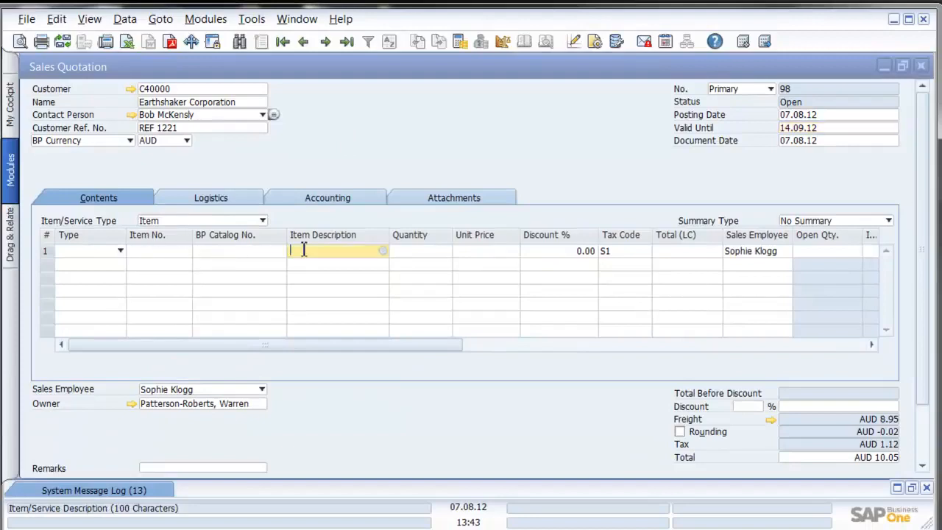
type("ibm")
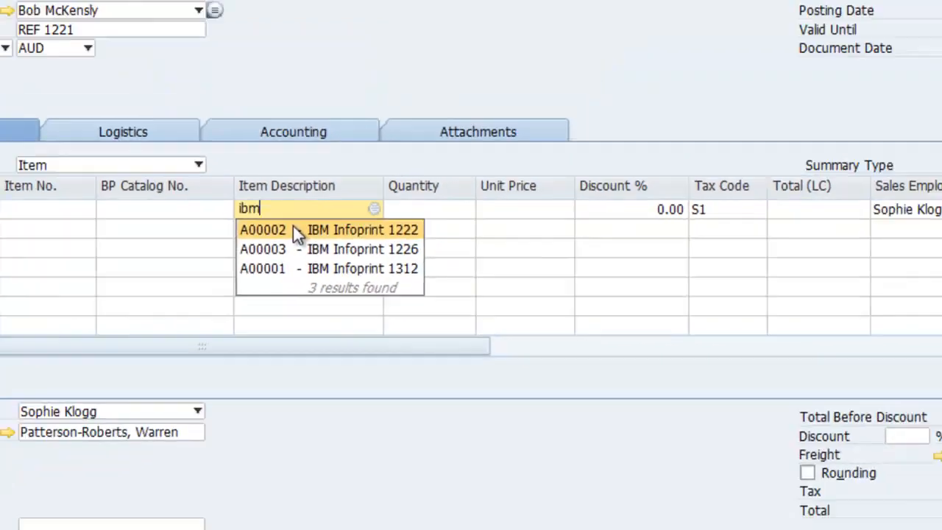
left_click(295, 230)
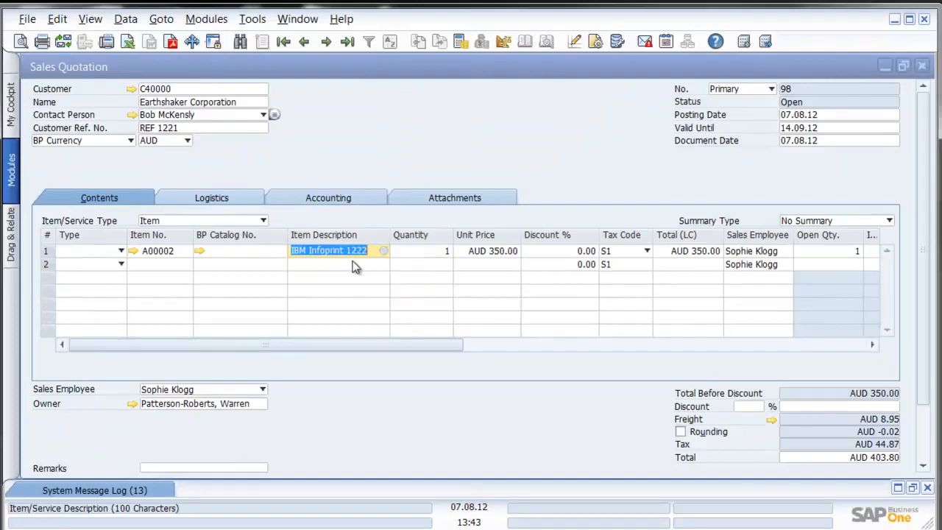
left_click(421, 251)
type("12")
key("Tab")
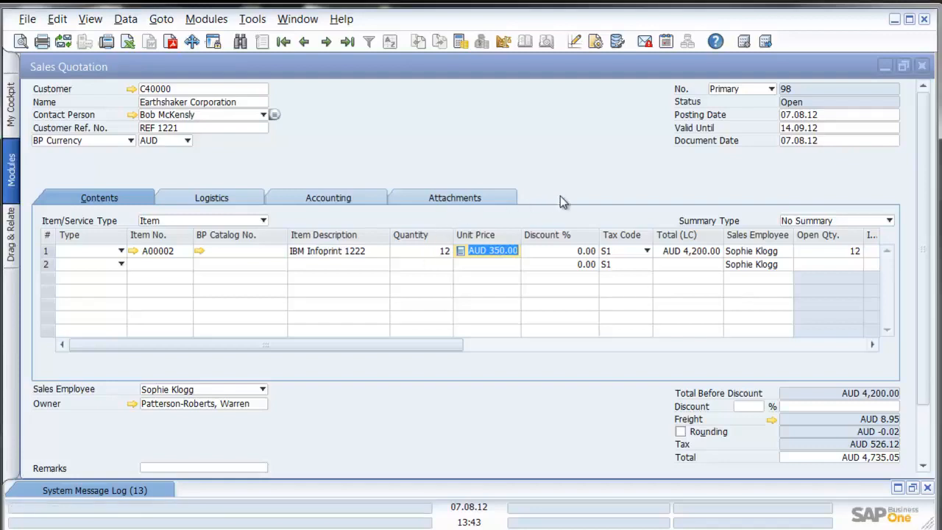
Make the second row a text row reading "3 year warranty."
left_click(114, 264)
left_click(98, 305)
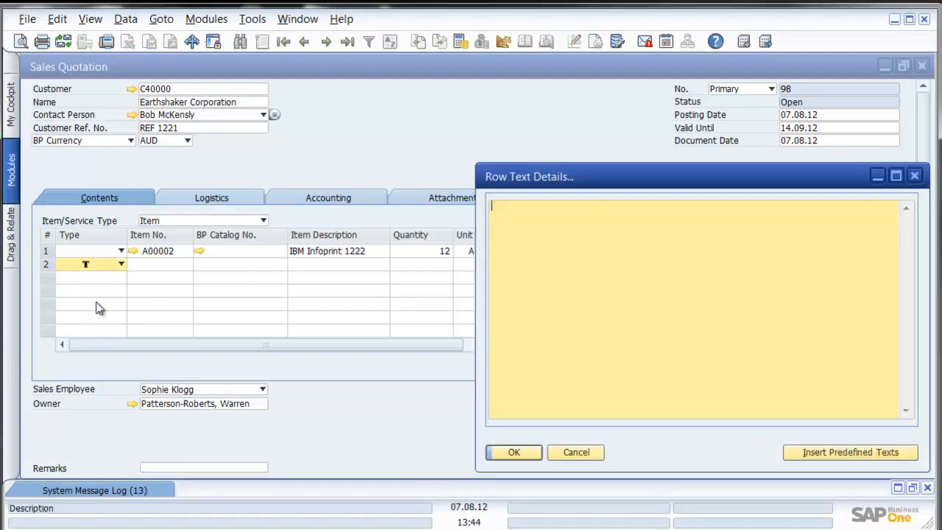
type("3 year ")
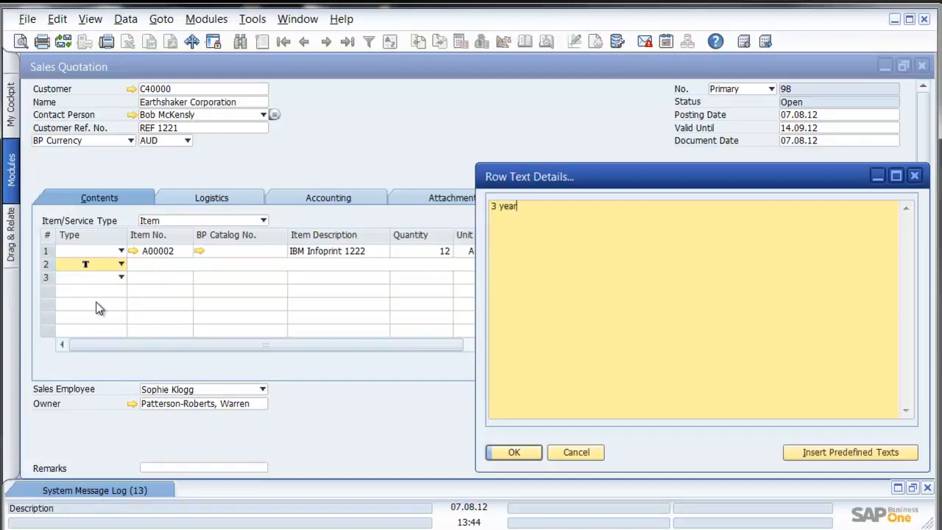
type("warranty.")
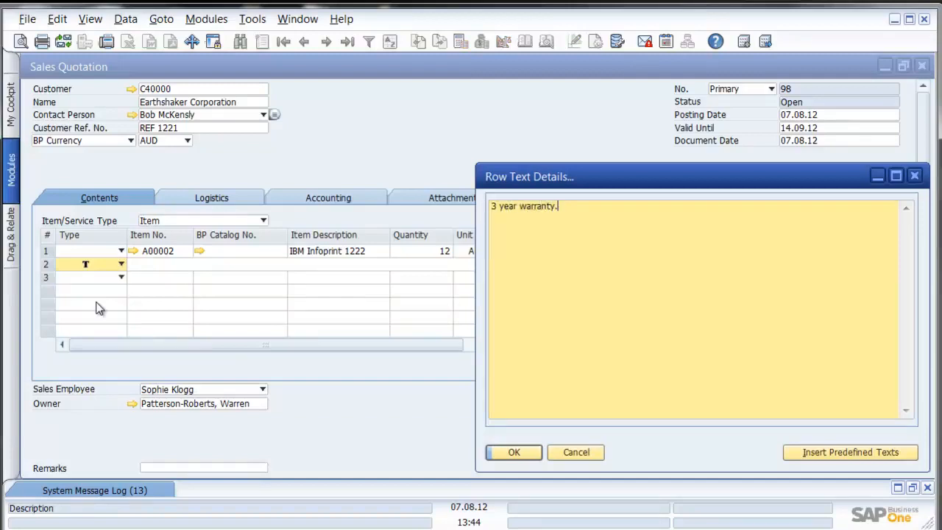
left_click(513, 453)
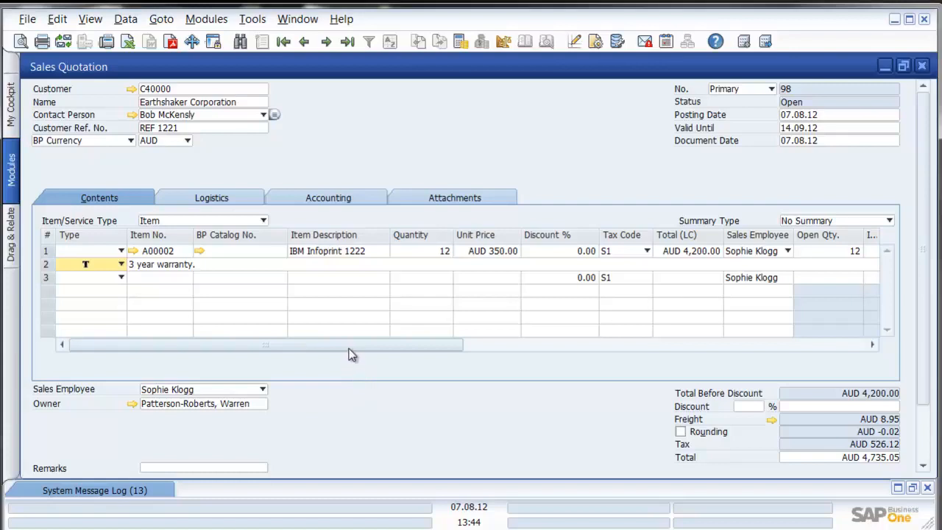
Review the item table's columns and make the Comm. % column visible through the table format in the form settings
left_click_drag(351, 351, 512, 350)
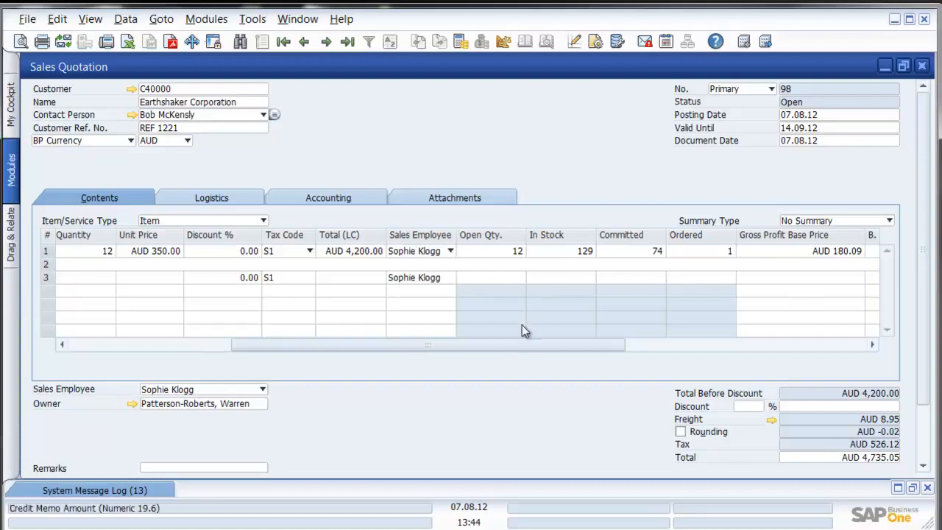
left_click_drag(504, 344, 271, 367)
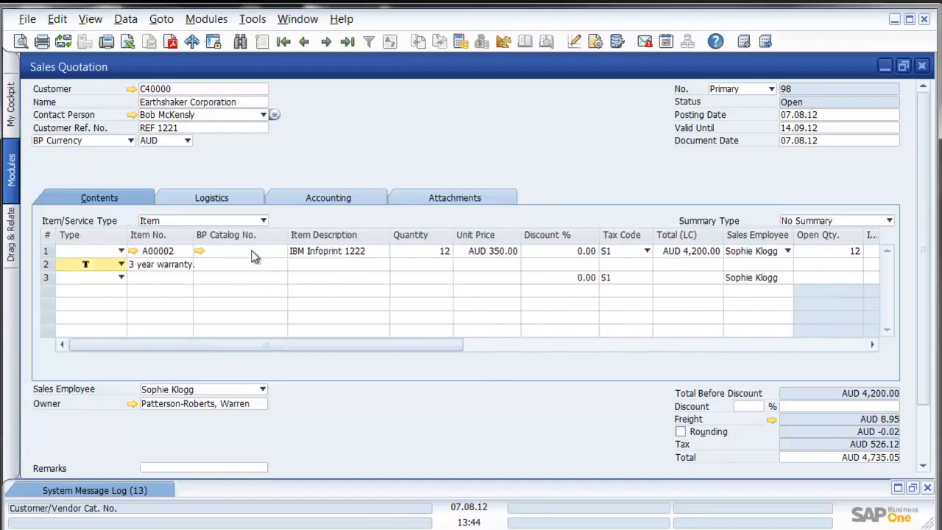
left_click_drag(423, 347, 402, 353)
left_click(596, 41)
left_click(315, 205)
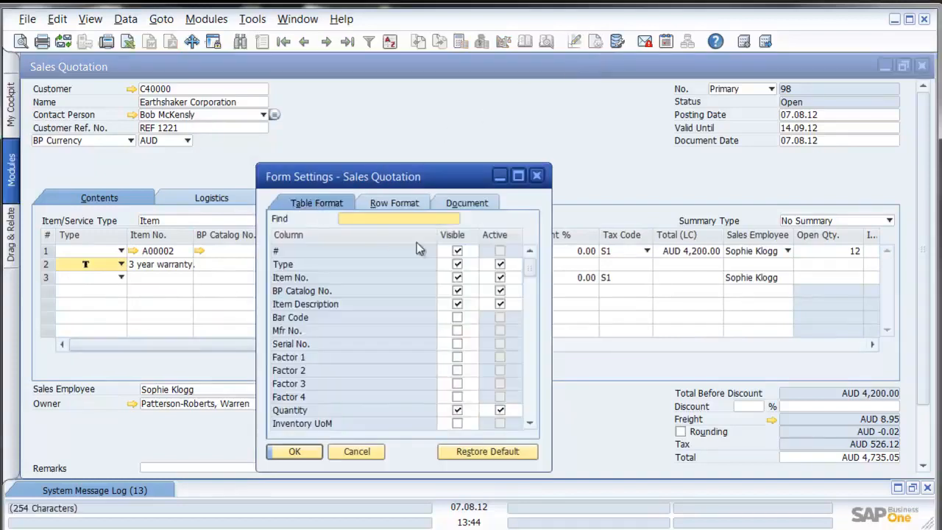
left_click_drag(531, 268, 532, 288)
left_click_drag(531, 288, 530, 298)
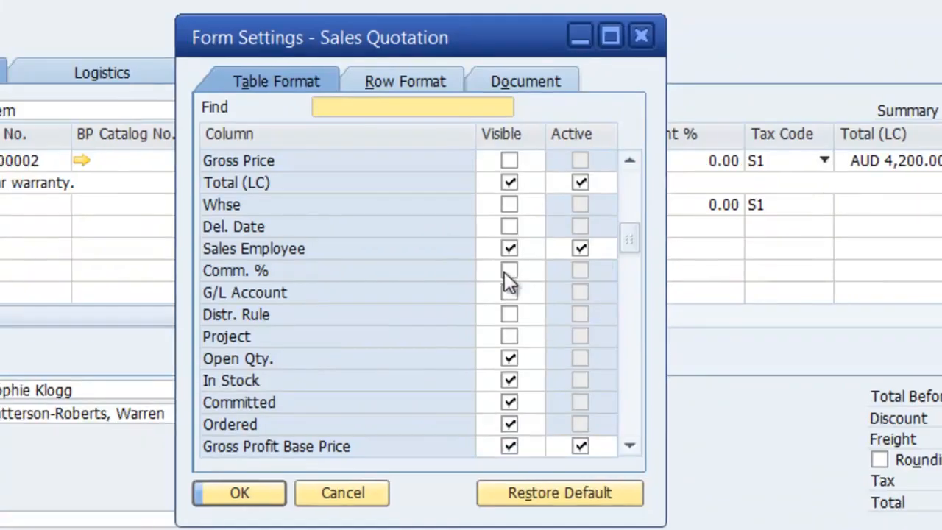
left_click(507, 273)
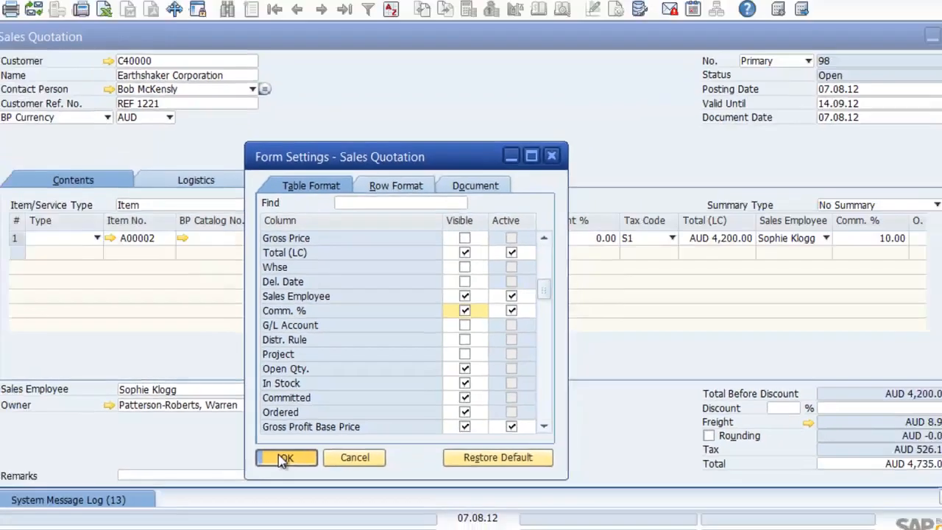
left_click(243, 490)
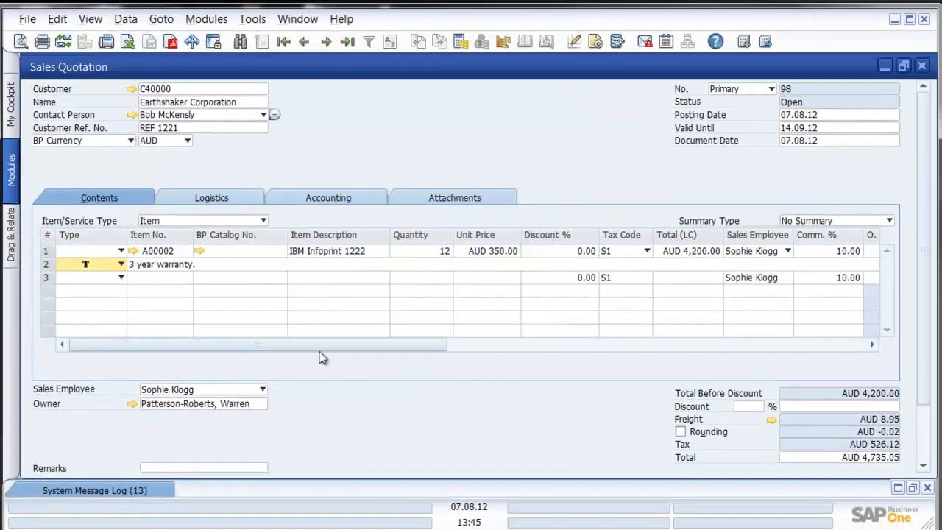
Add the completed quotation to the system and reopen the saved document
left_click_drag(330, 346, 406, 340)
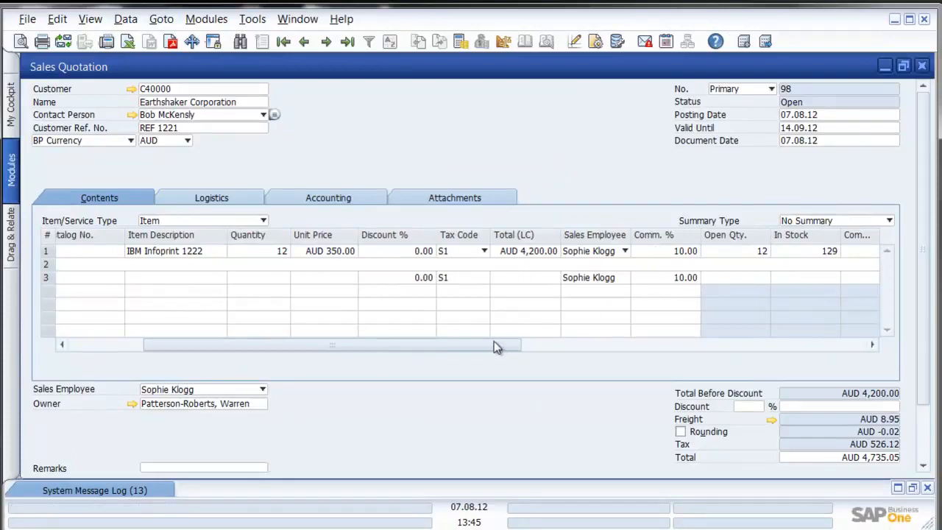
left_click_drag(495, 341, 358, 368)
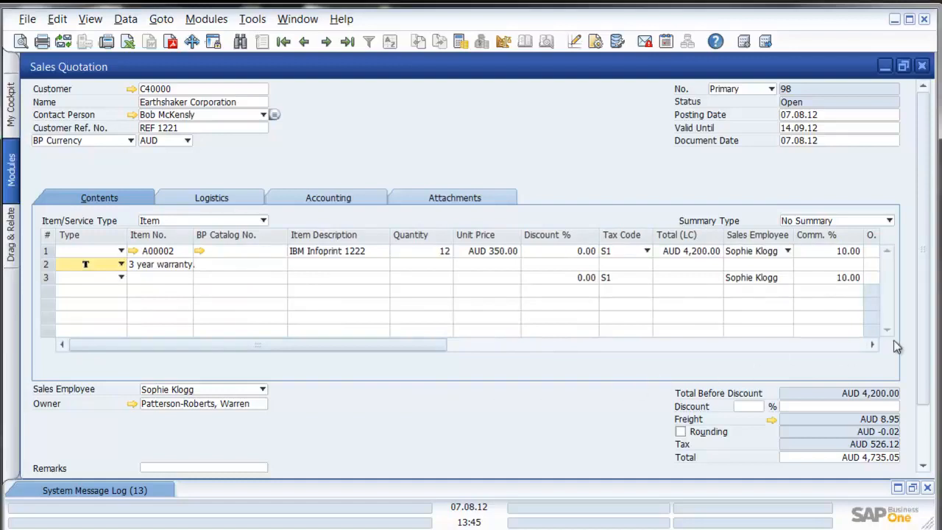
scroll(930, 343, "down", 3)
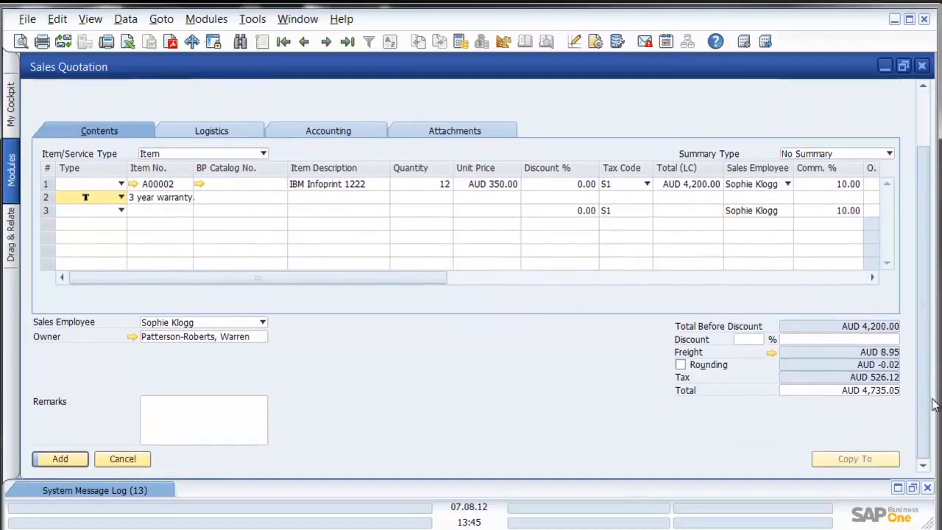
left_click(65, 458)
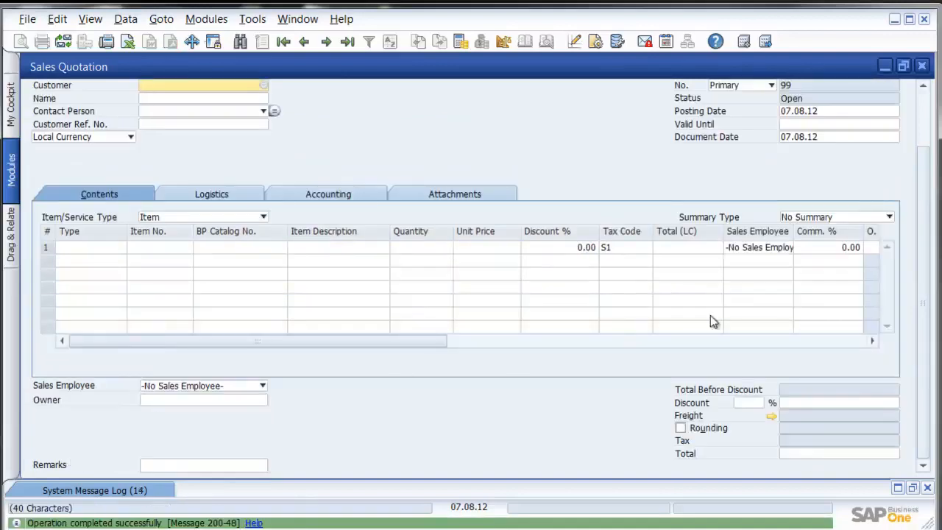
left_click(311, 45)
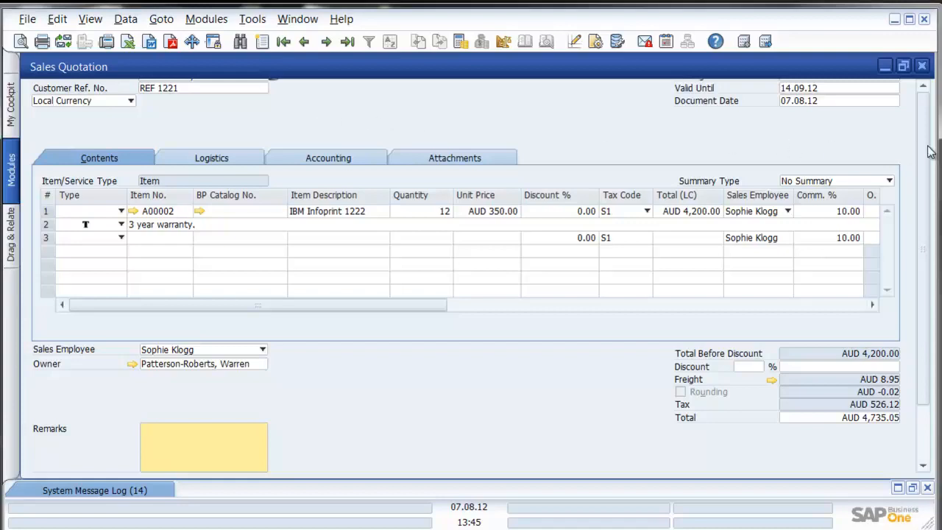
left_click_drag(924, 148, 920, 88)
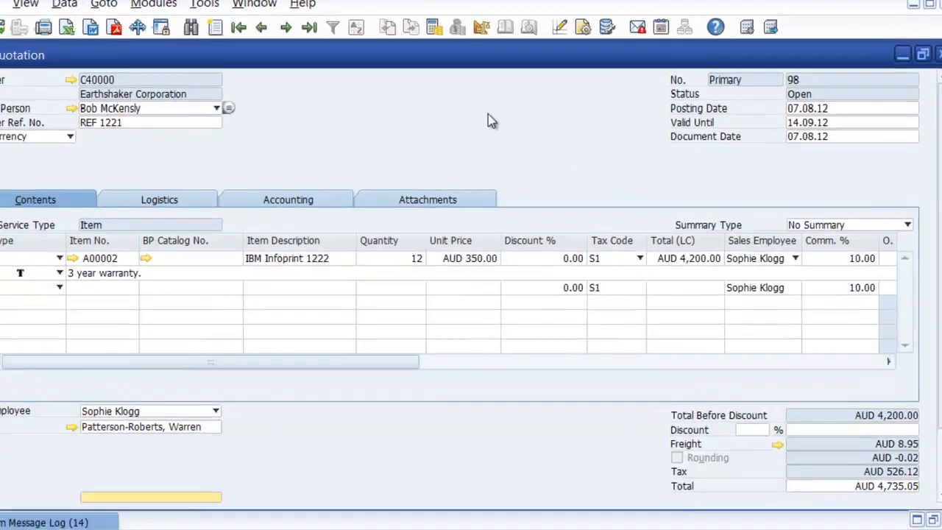
Examine the quotation's gross profit and the available base price options, and close the calculation without changing anything
right_click(490, 118)
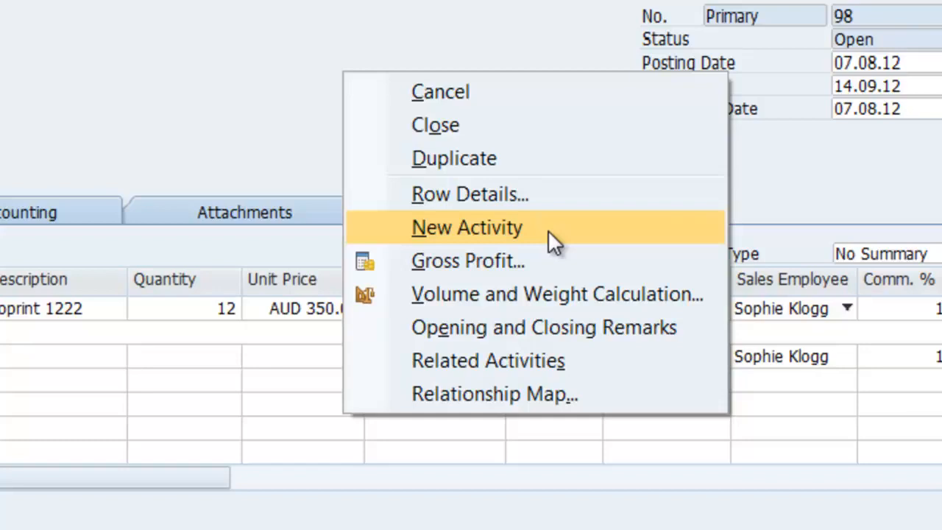
left_click(511, 255)
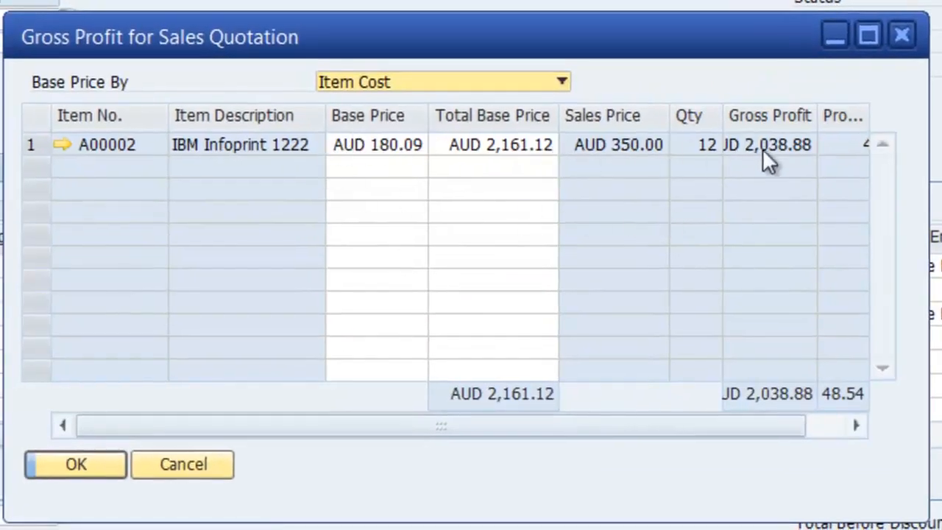
left_click(548, 92)
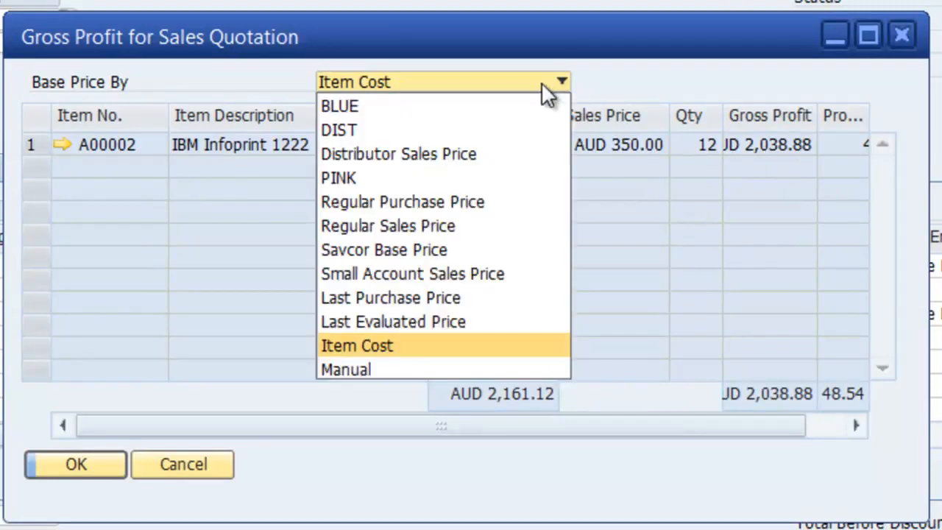
left_click(547, 93)
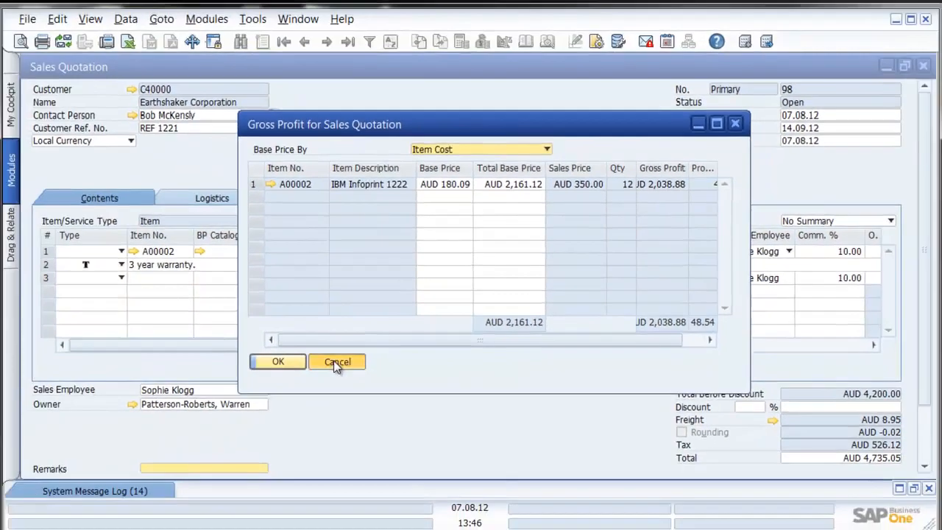
left_click(184, 464)
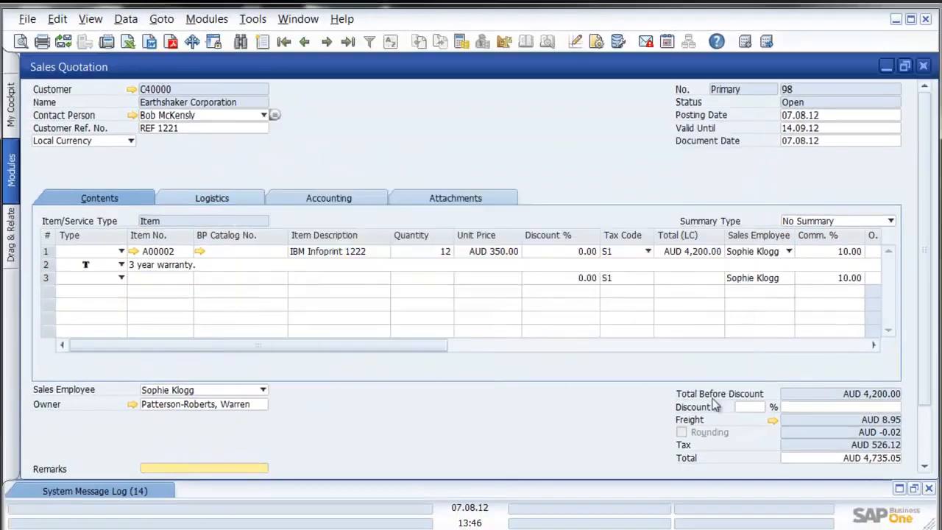
Copy the sales quotation to a new sales order
scroll(929, 322, "down", 3)
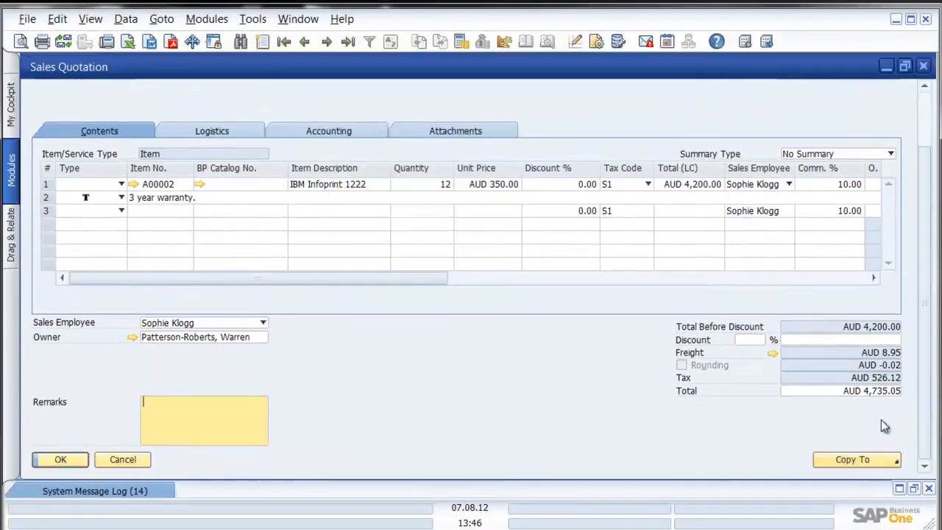
left_click(845, 459)
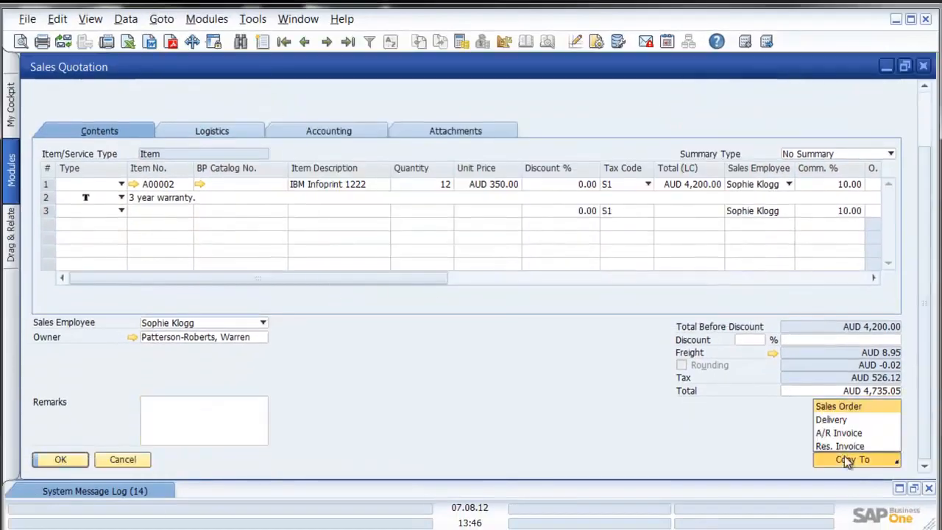
left_click(852, 406)
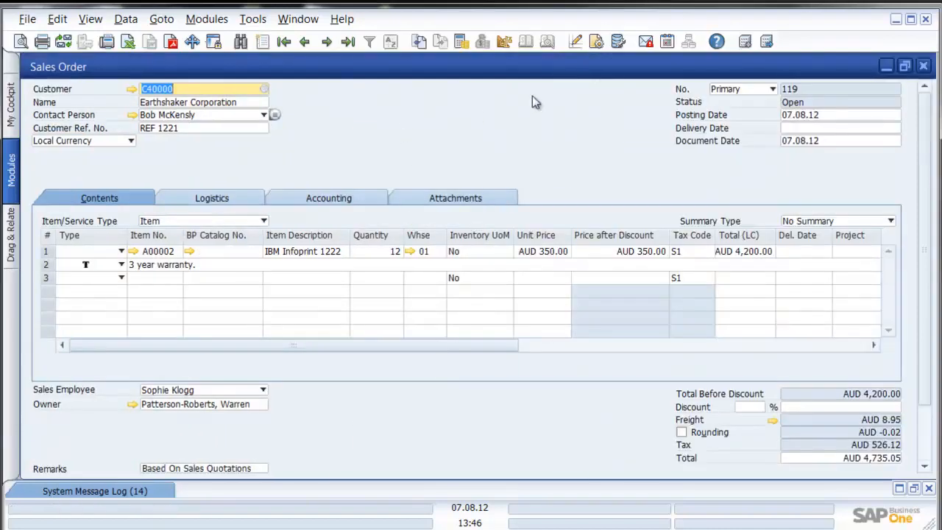
Set the sales order's delivery date to 08.08.12 and apply it to the existing table rows
left_click(795, 128)
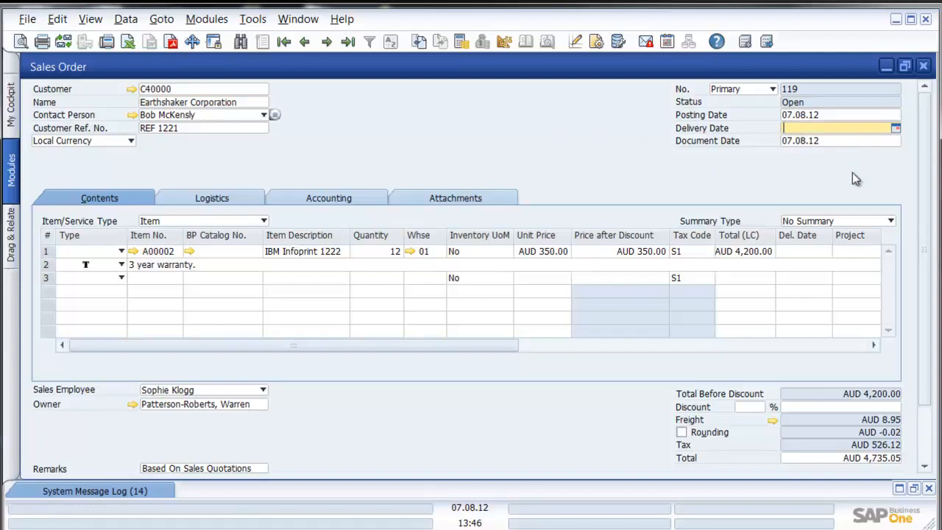
type("08.08.12")
key("Tab")
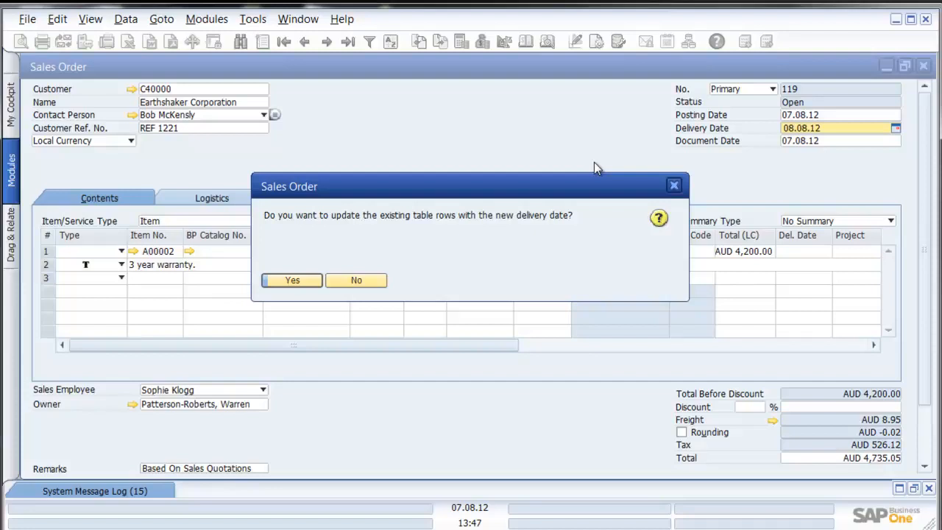
left_click(293, 281)
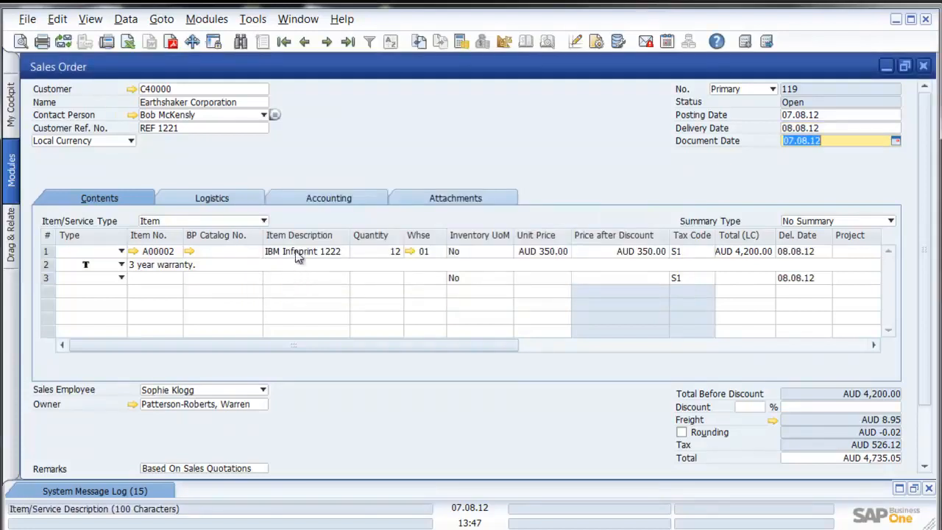
Set the IBM Infoprint 1222 row's quantity to 11 and its unit price to AUD 355.00
left_click(385, 252)
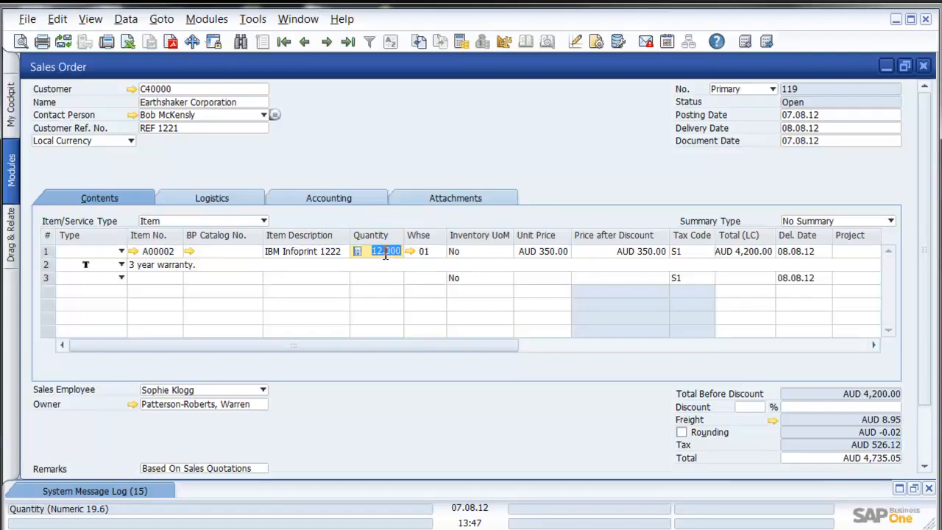
type("11")
key("Tab")
type("355")
key("Tab")
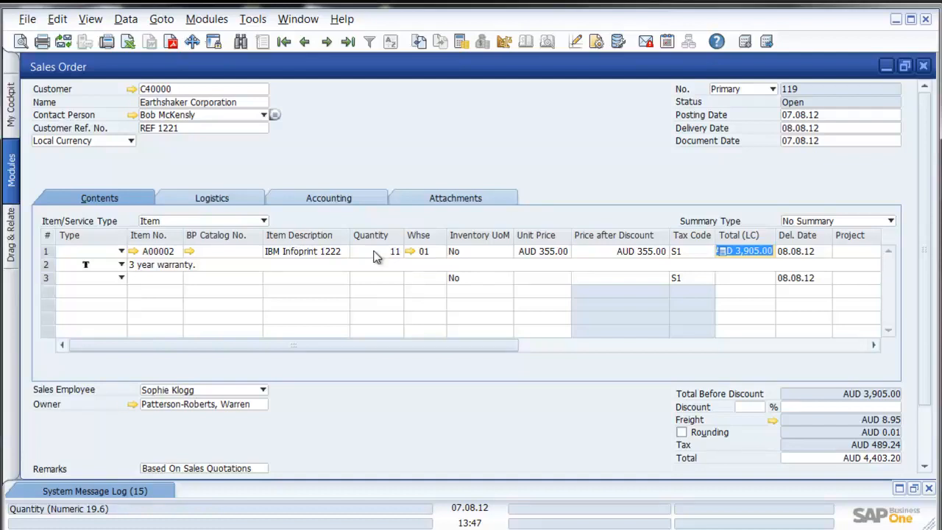
Make the third row of the sales order a text row reading "Add notes."
left_click(111, 278)
left_click(90, 305)
type("Add notes.")
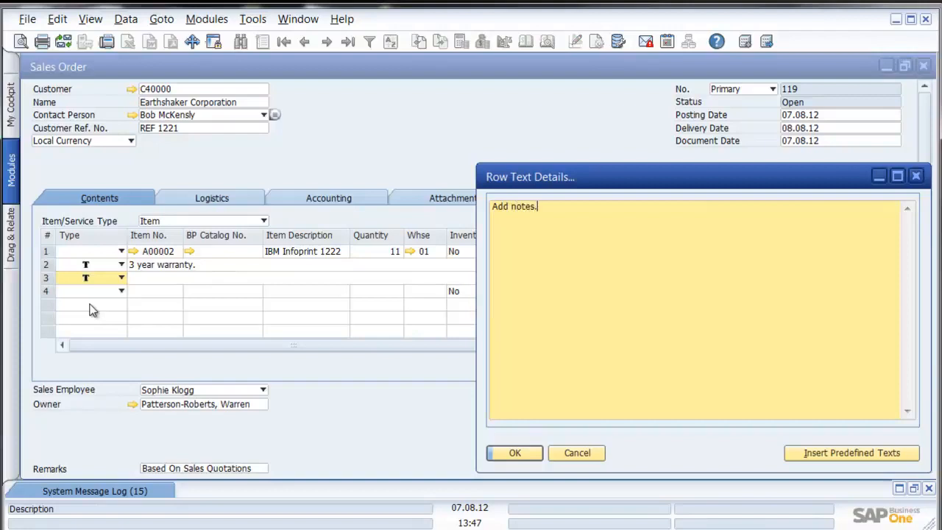
left_click(513, 453)
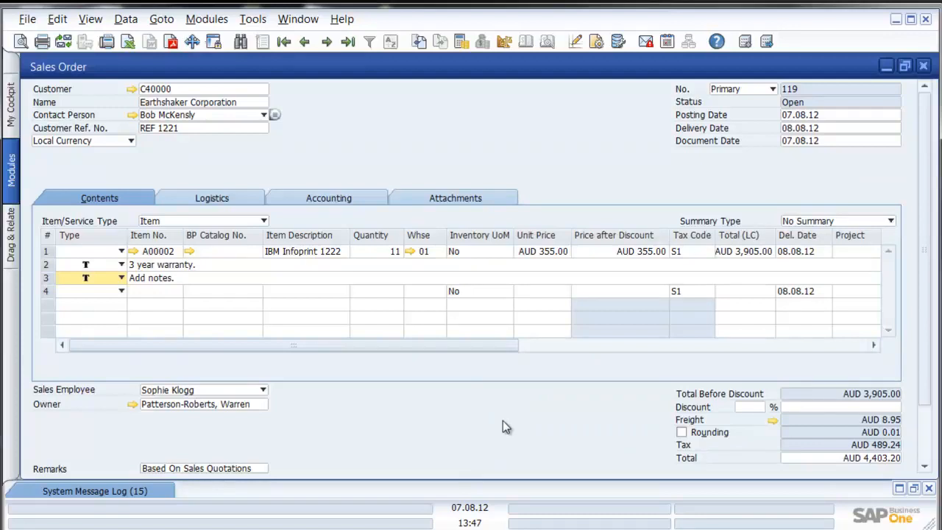
Set the IBM Infoprint 1222 row's quantity to 120 so its availability is checked
left_click(382, 254)
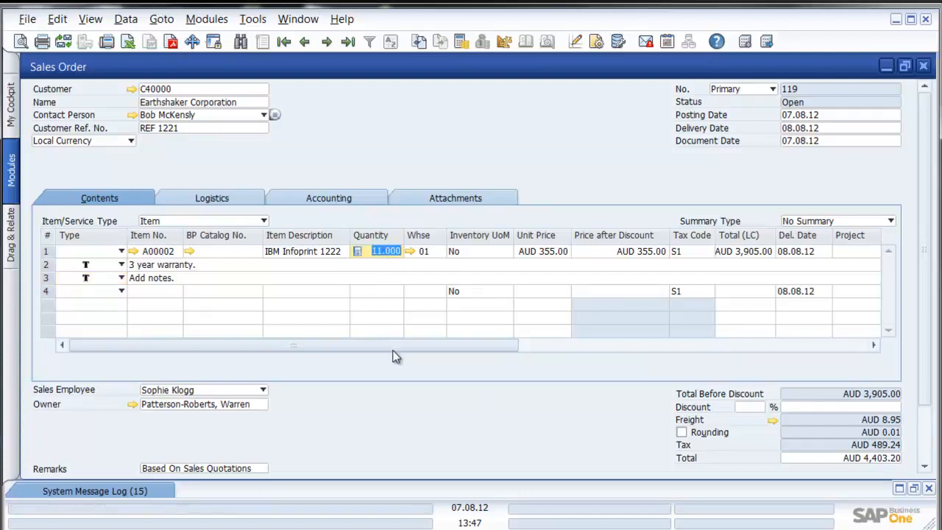
type("120")
key("Tab")
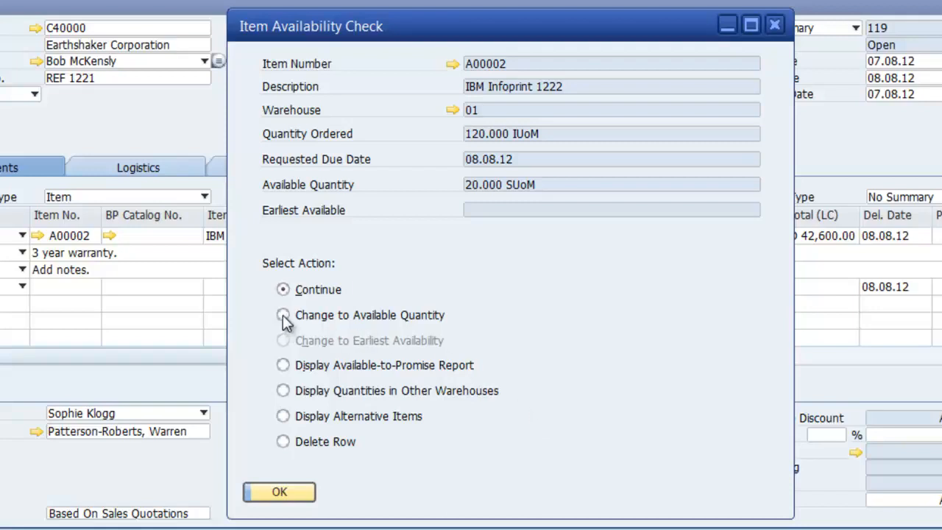
Review the item's available-to-promise report from the availability check, and change the order row to the available quantity
left_click(283, 365)
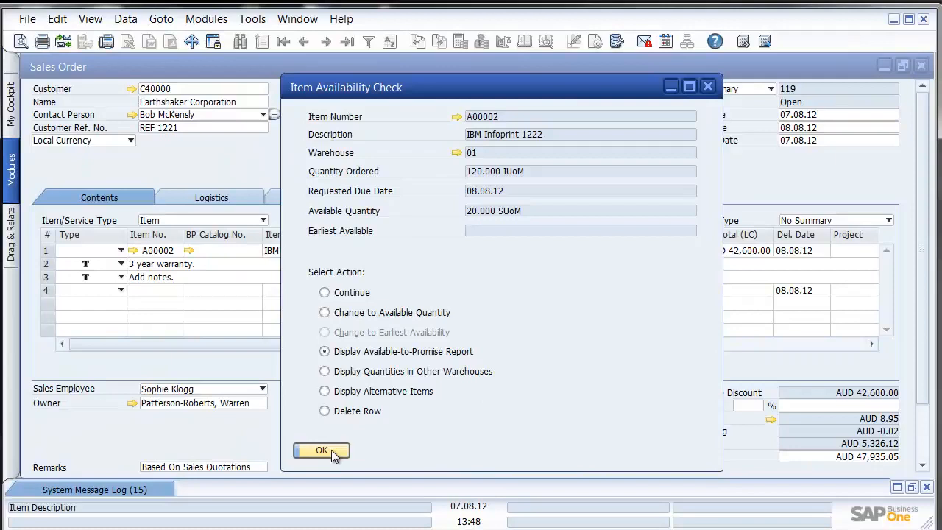
left_click(322, 450)
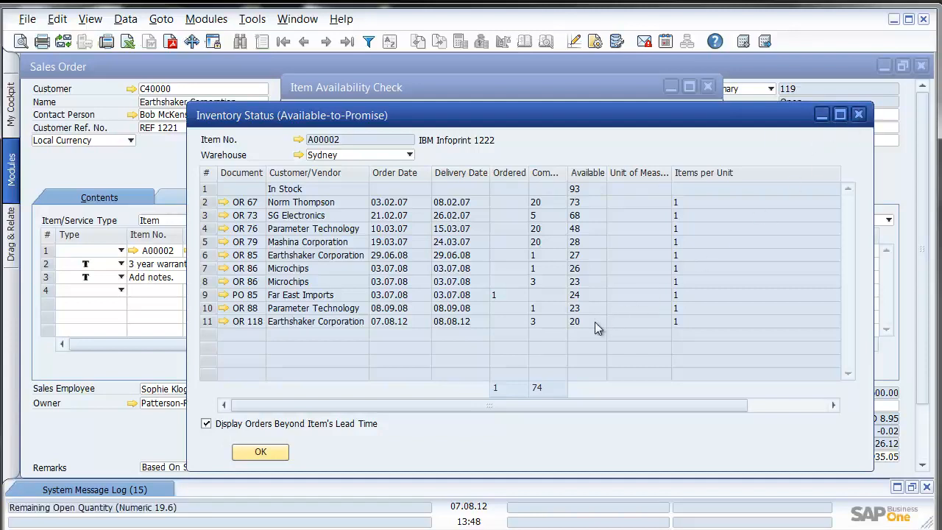
left_click(858, 114)
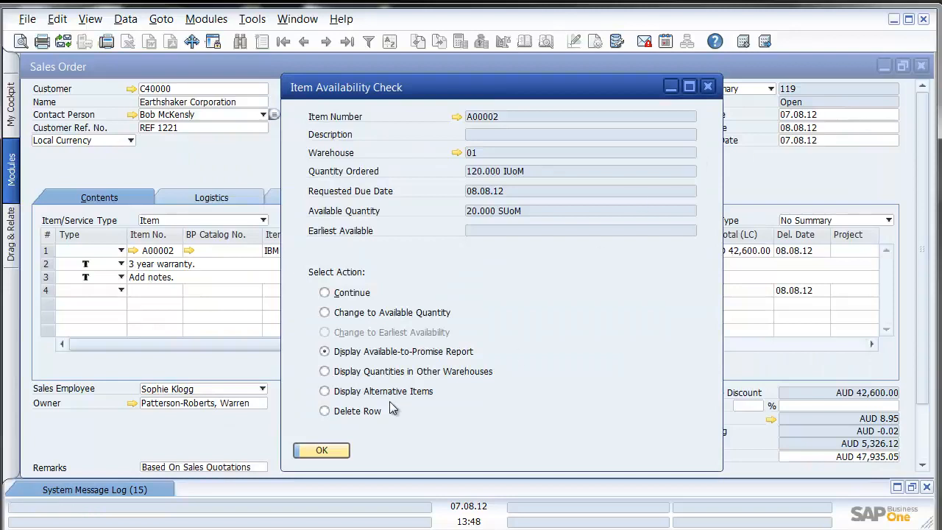
left_click(325, 312)
left_click(321, 448)
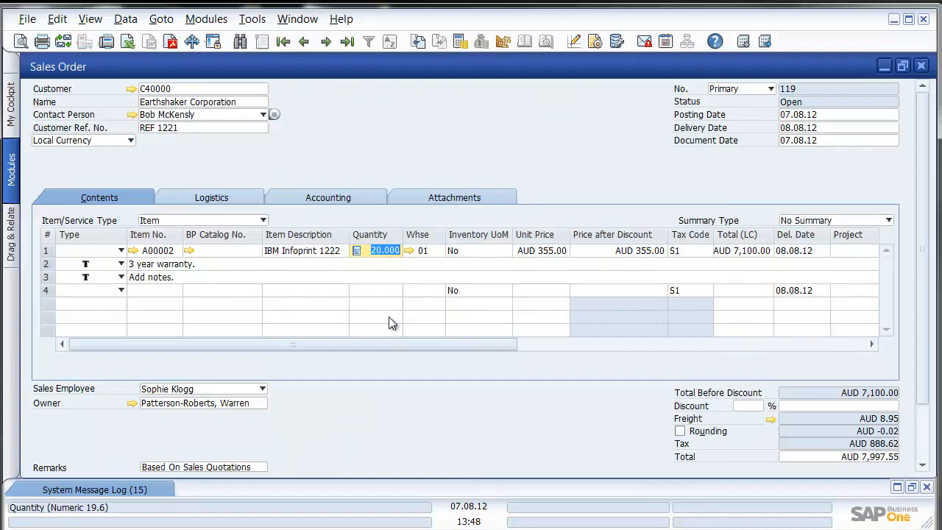
Add the sales order to the system and reopen the saved document
left_click_drag(922, 197, 920, 325)
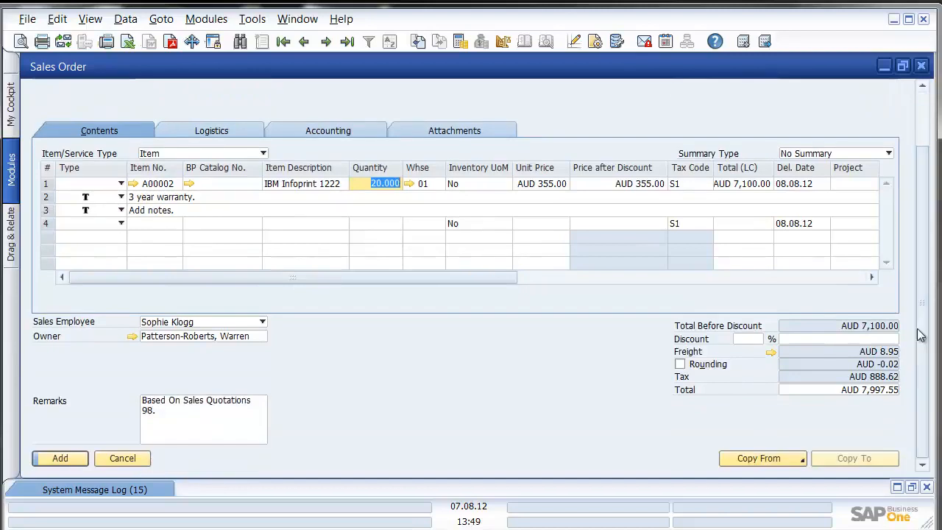
left_click(76, 464)
left_click(306, 41)
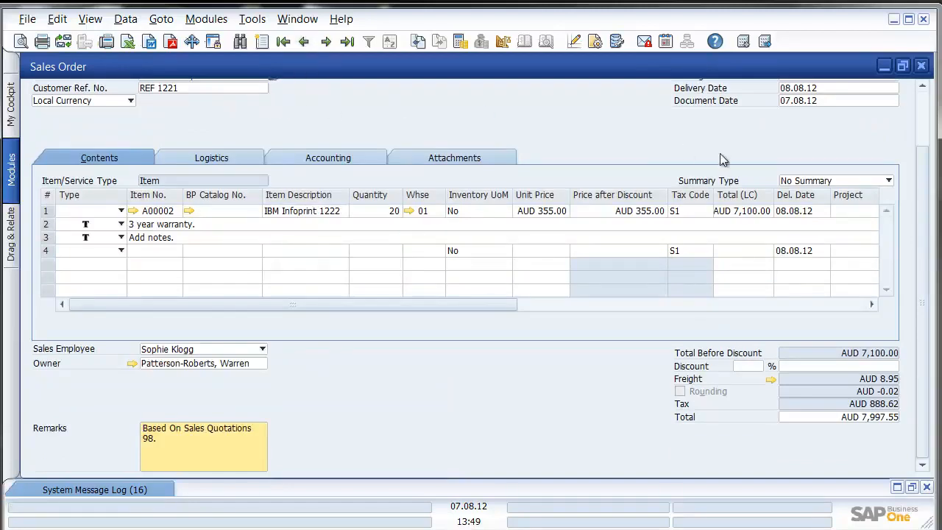
Copy the saved sales order to a new A/R invoice
left_click_drag(919, 189, 930, 246)
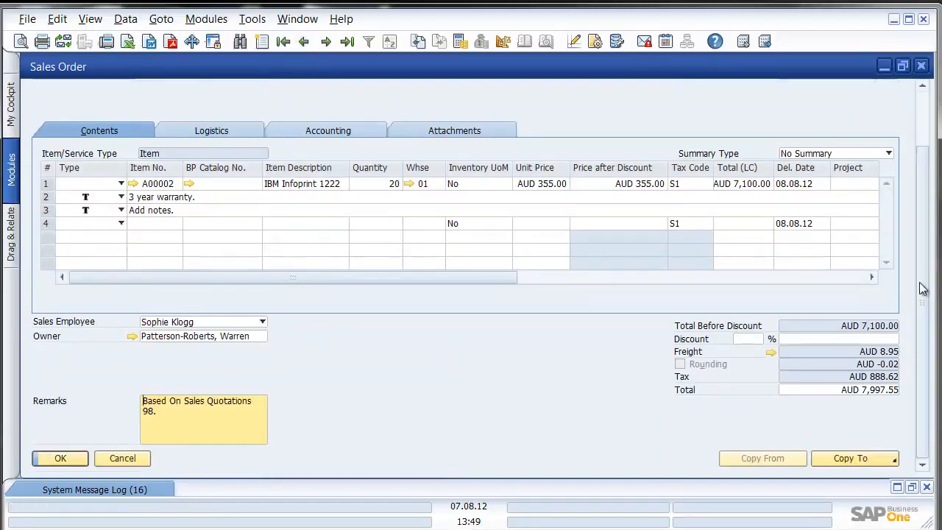
left_click(855, 457)
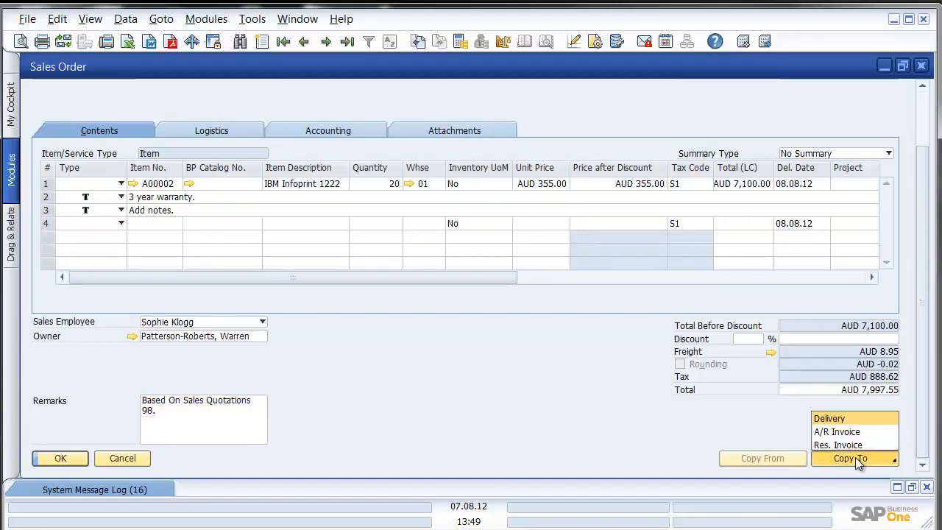
left_click(854, 436)
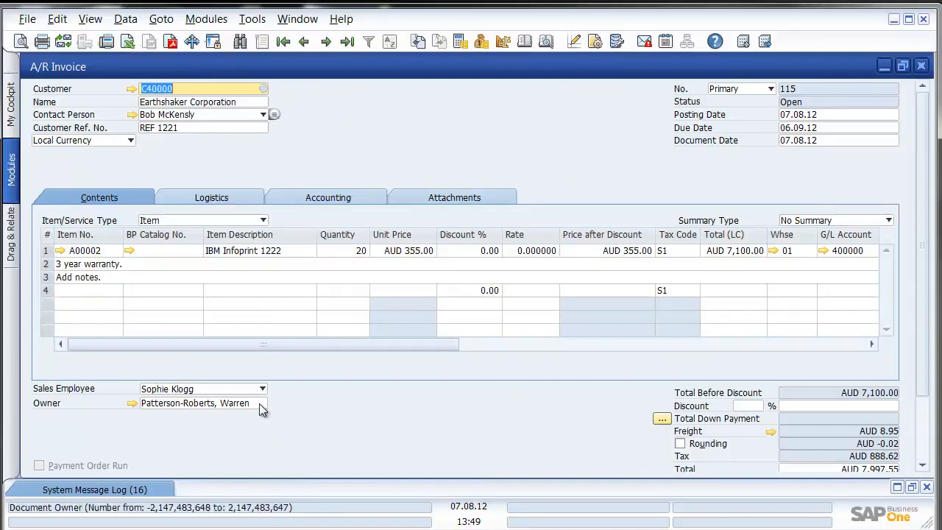
Add the A/R invoice, accepting that it cannot be changed, and reopen the saved invoice
left_click_drag(919, 273, 935, 337)
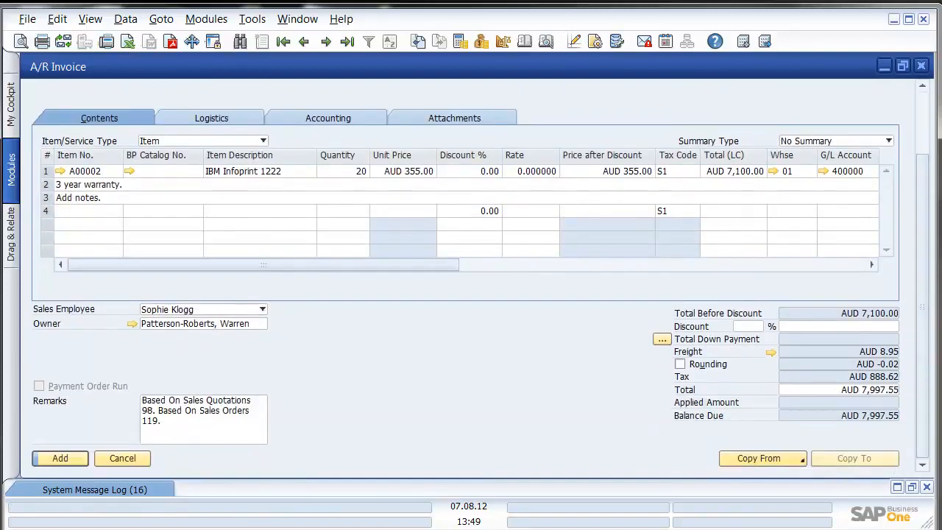
left_click(61, 460)
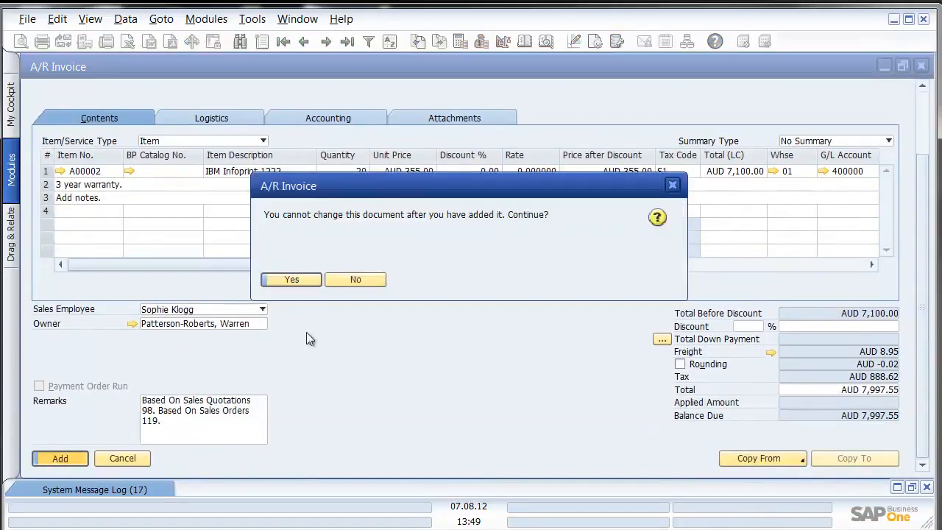
left_click(292, 278)
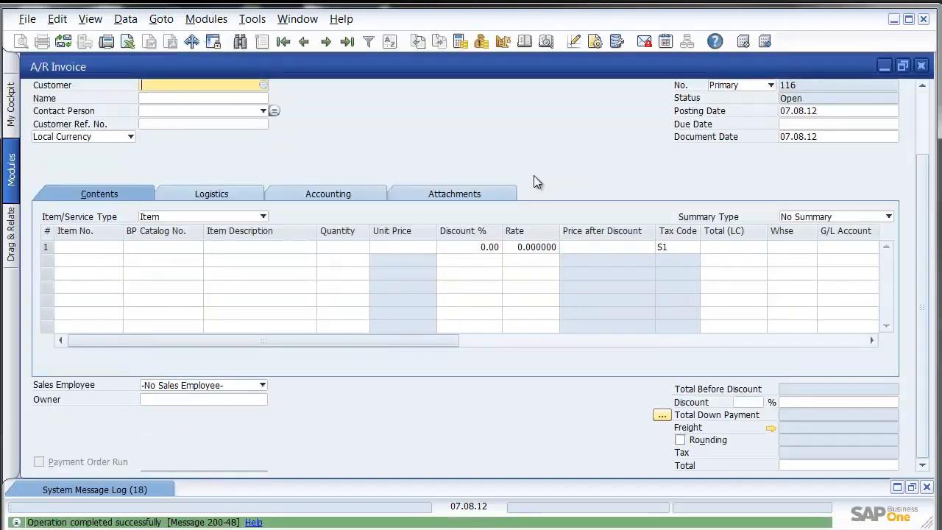
left_click(304, 41)
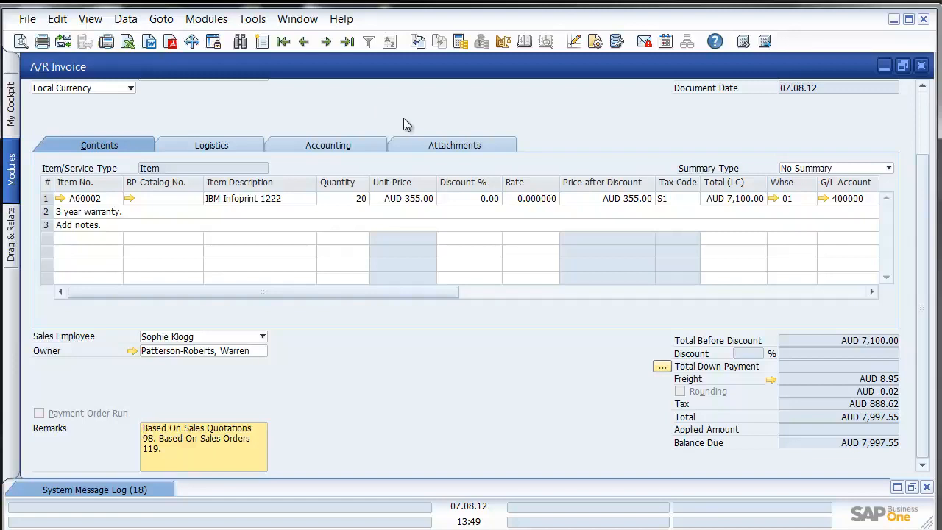
Display the relationship map of the saved A/R invoice
scroll(913, 177, "up", 2)
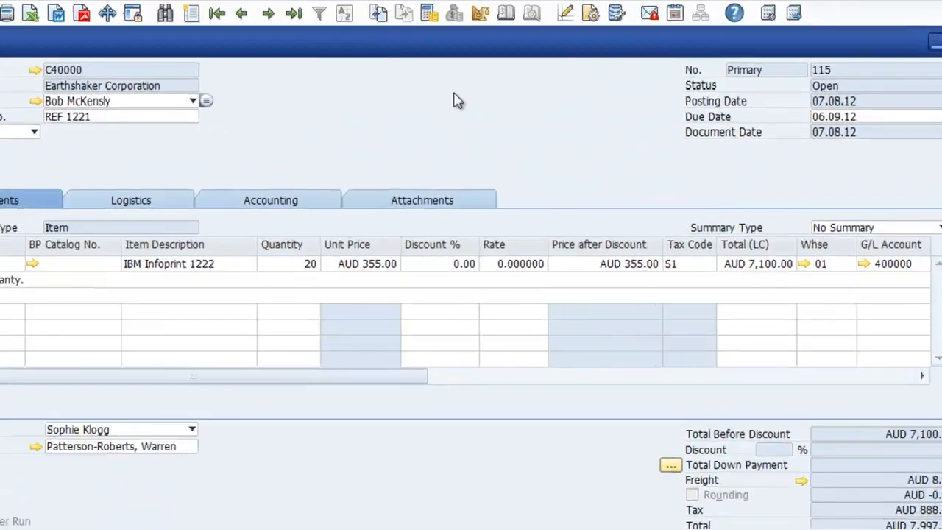
right_click(480, 108)
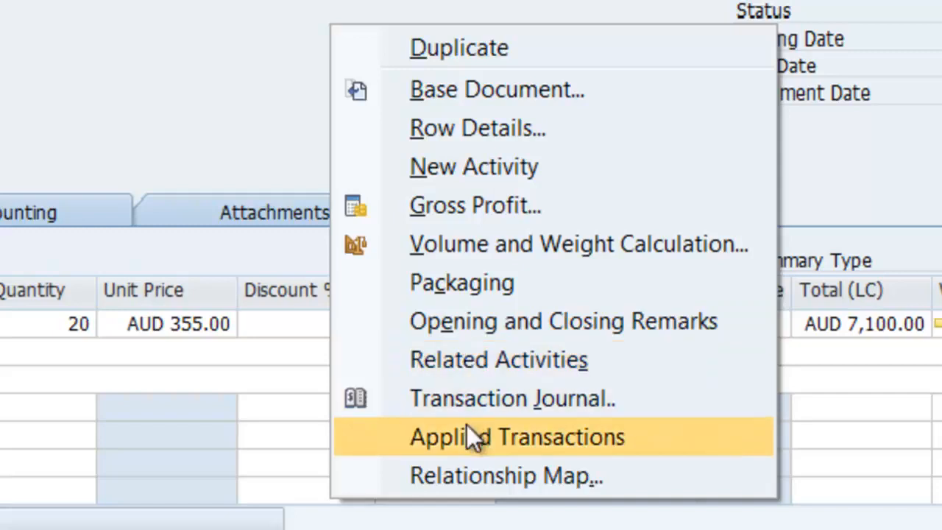
left_click(468, 477)
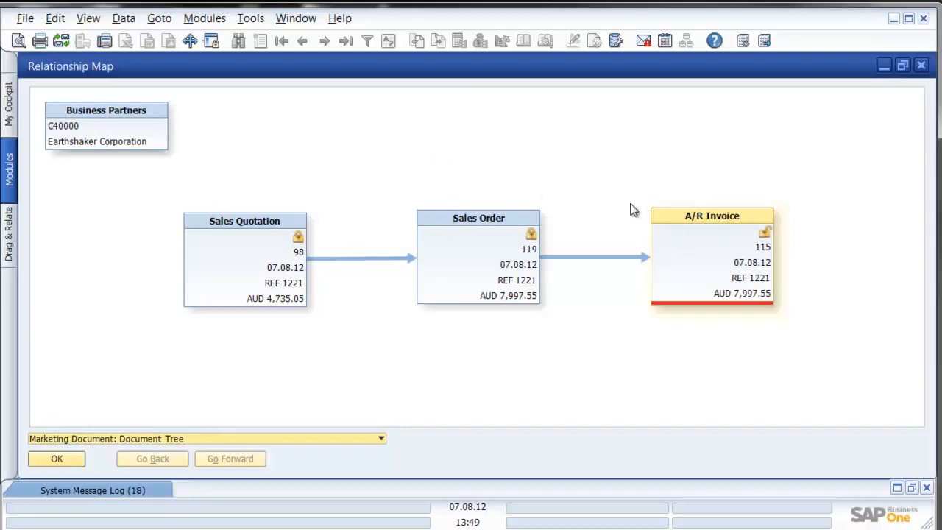
Open the sales quotation from the map, examine item A00002's inventory data by warehouse, and return to the A/R invoice
double_click(231, 242)
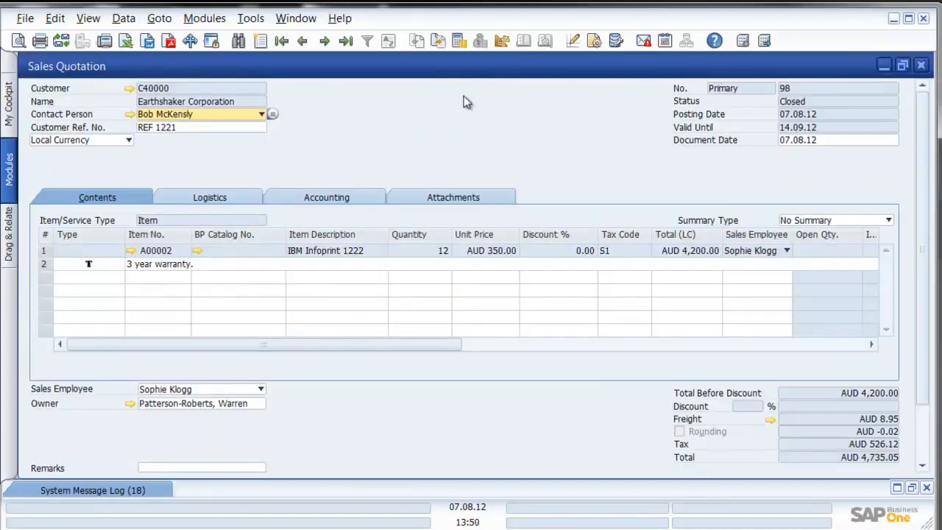
left_click(130, 250)
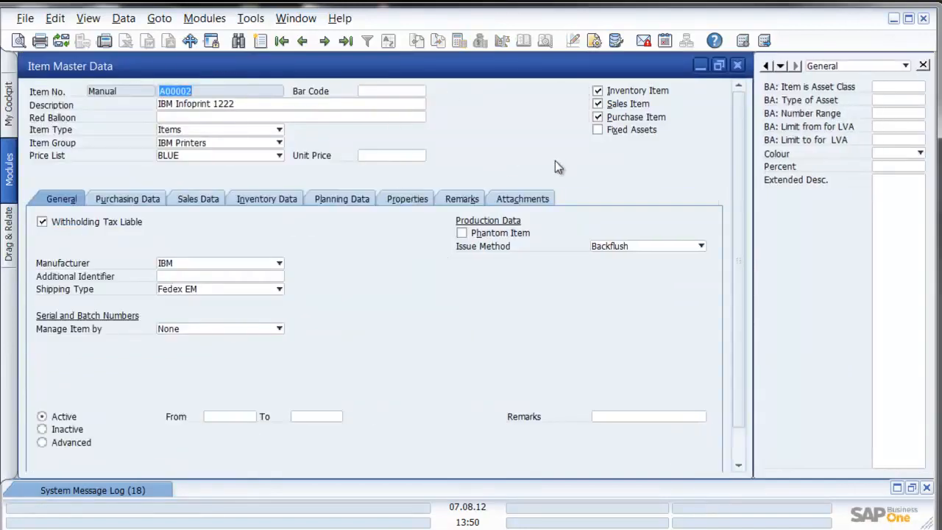
left_click(281, 200)
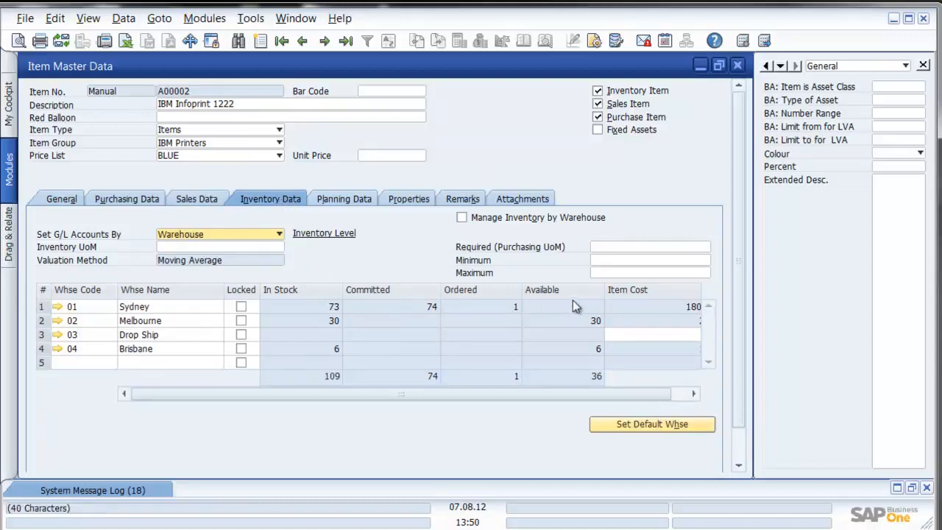
left_click(737, 66)
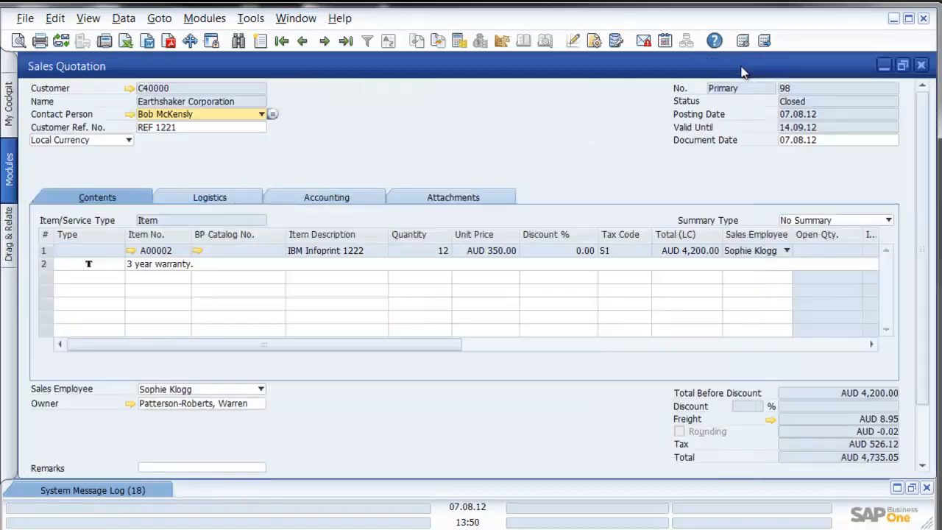
left_click(921, 65)
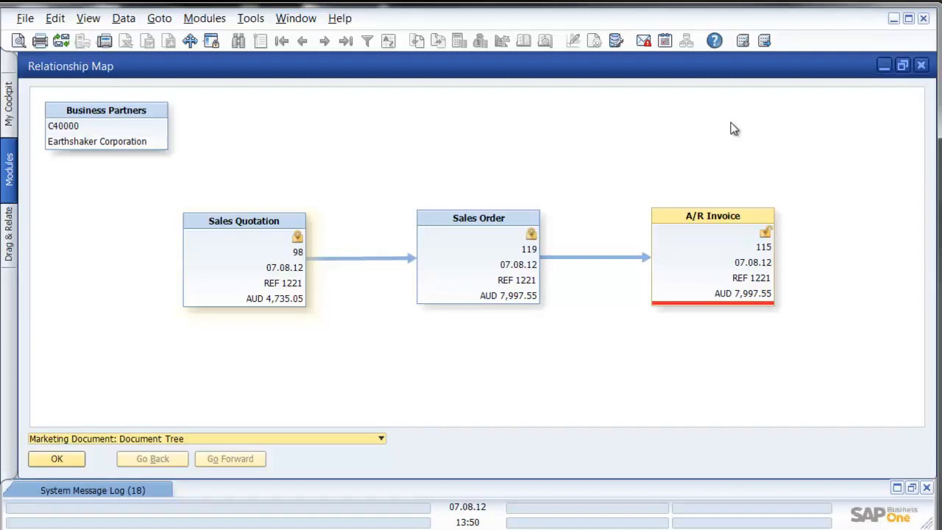
left_click(922, 65)
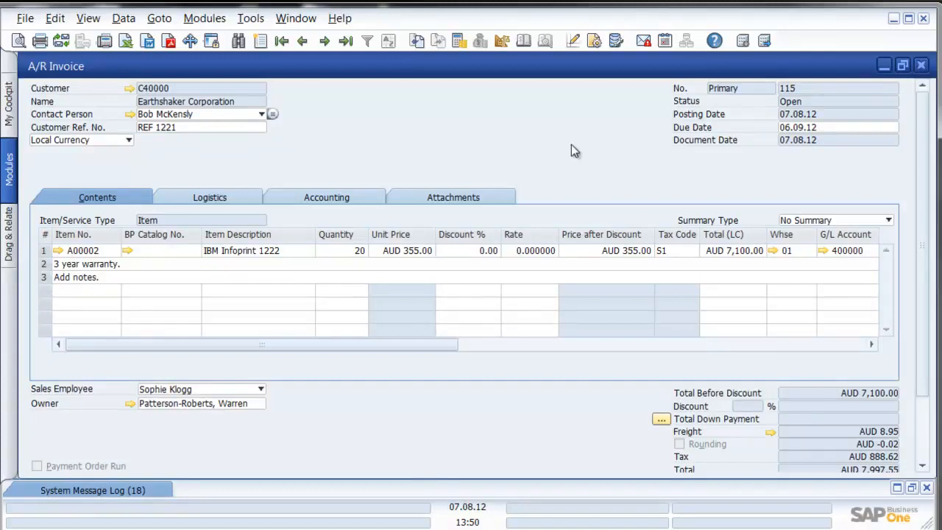
Examine the complete row details of item A00002 on the A/R invoice and close them
key("ctrl+l")
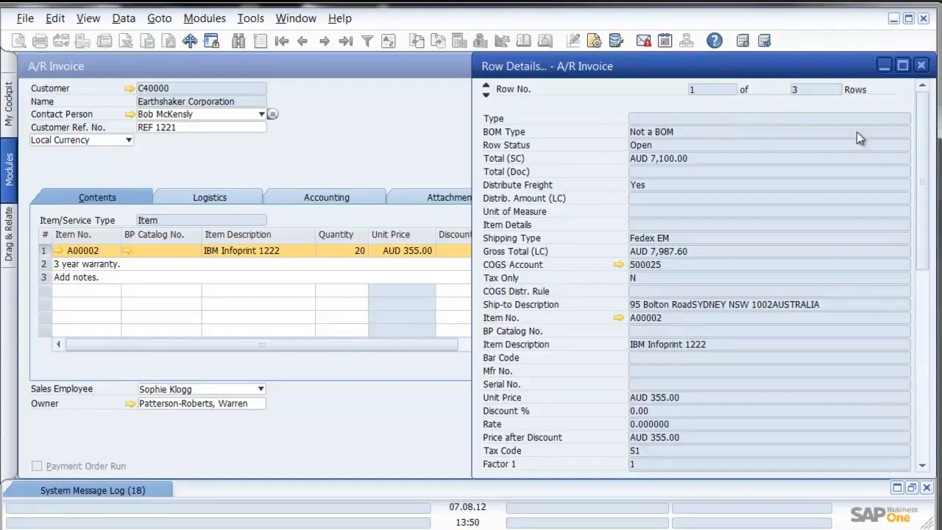
left_click_drag(924, 140, 921, 338)
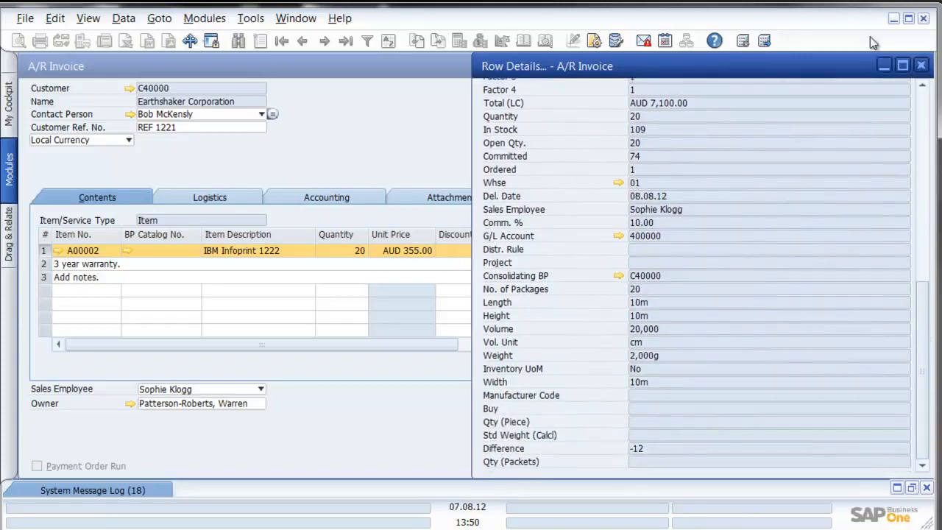
left_click(921, 65)
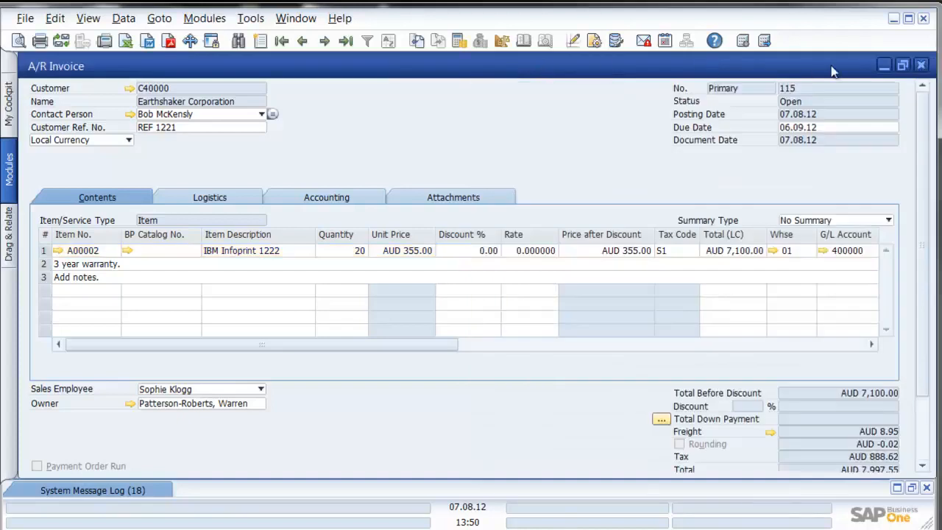
Close the A/R invoice and the remaining open sales documents to return to the cockpit
left_click(921, 66)
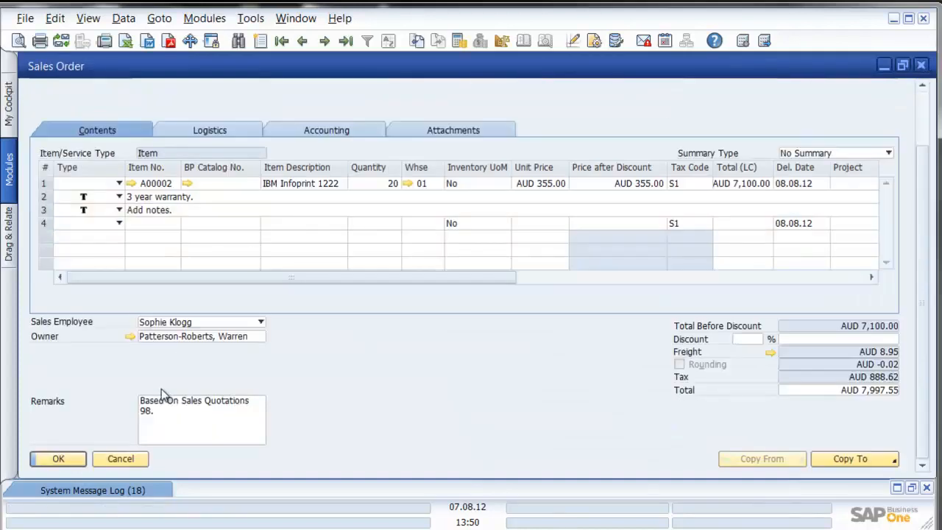
left_click(124, 461)
left_click(120, 460)
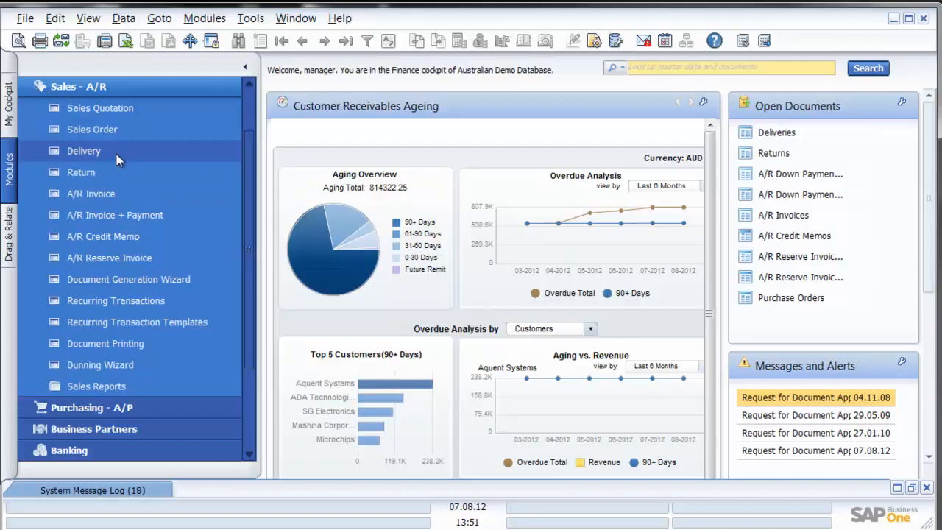
Open the Open Items List sales report and review the open Sales Quotations
left_click(106, 388)
left_click(118, 301)
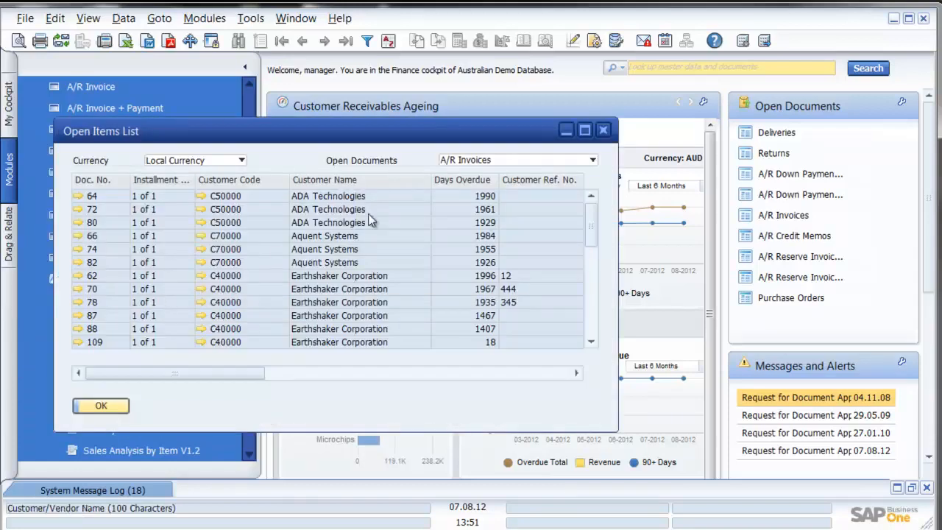
left_click(536, 158)
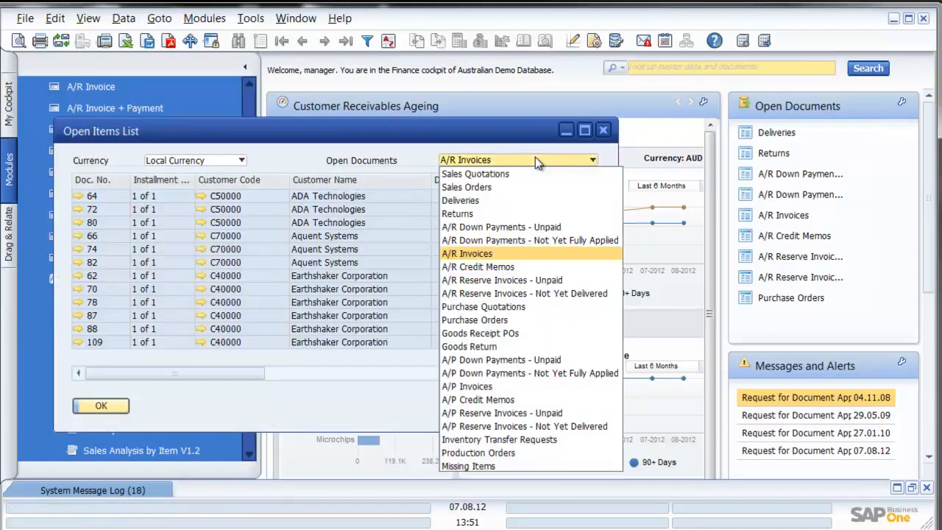
left_click(491, 179)
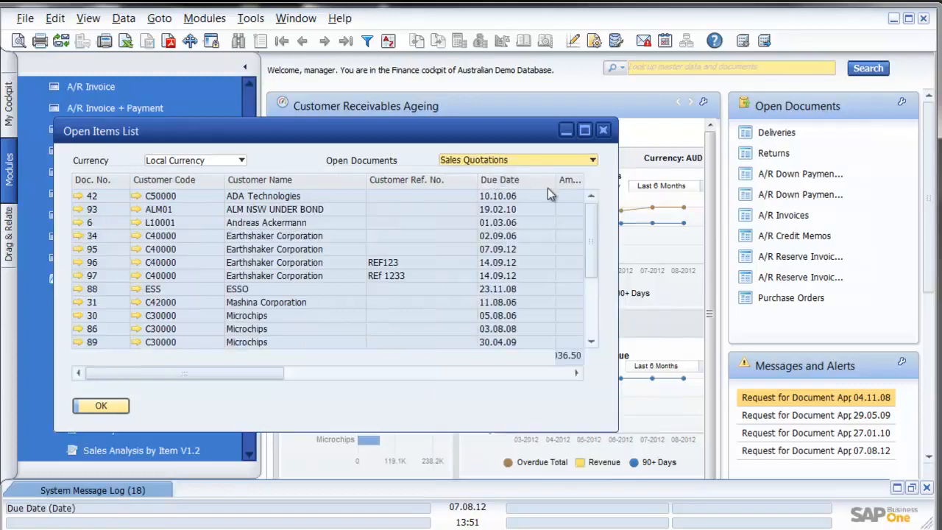
left_click_drag(590, 217, 577, 292)
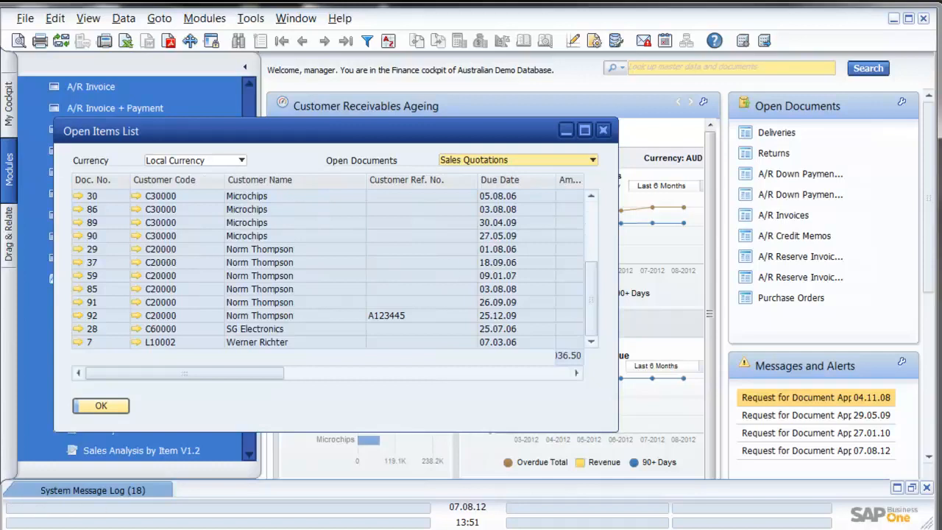
Sort the open quotations by descending document number, open the first visible Microchips quotation, and return to the list
double_click(100, 180)
double_click(100, 179)
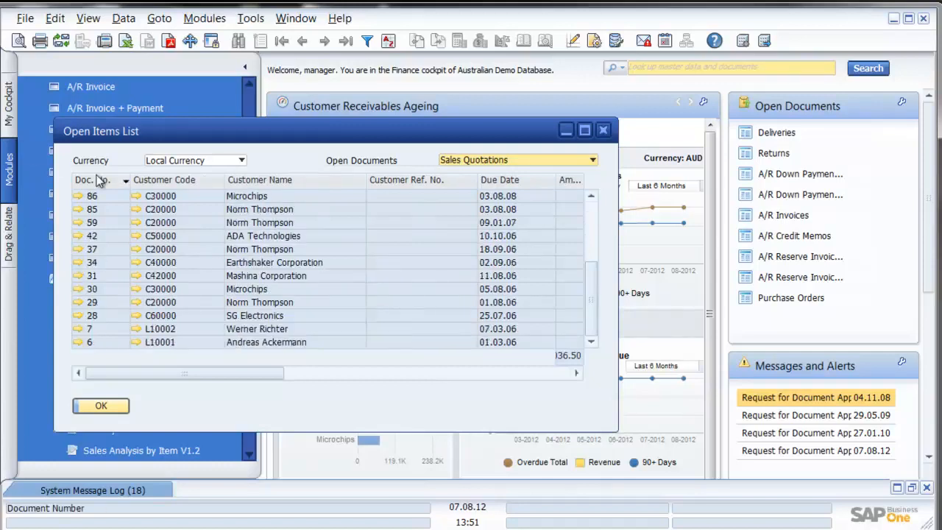
left_click(79, 196)
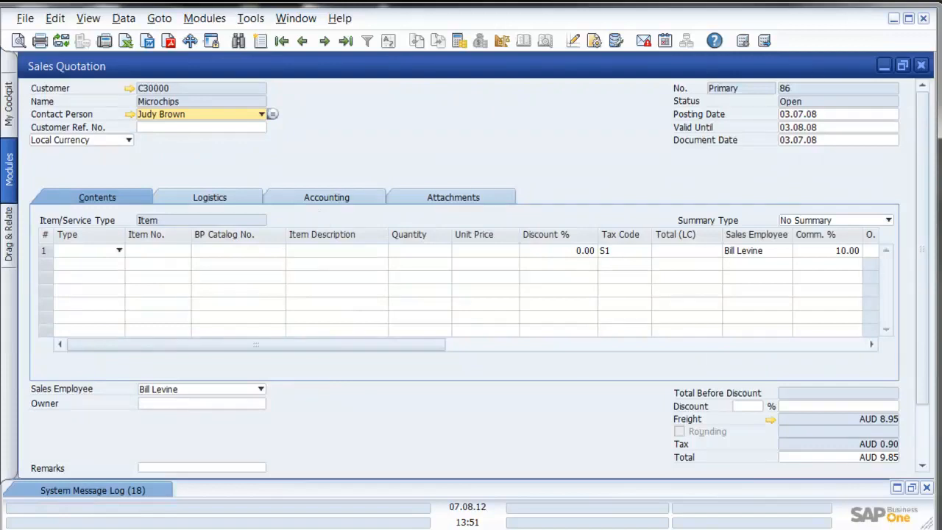
left_click(922, 65)
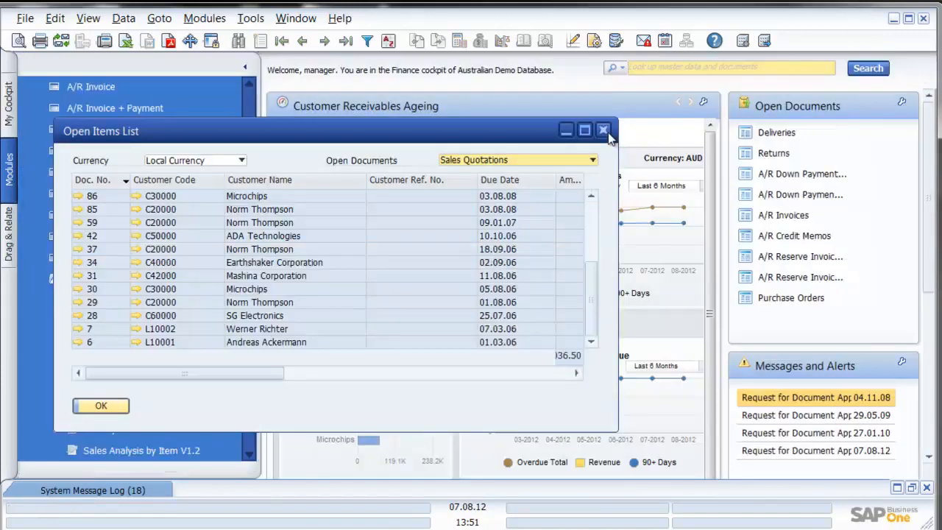
List the open Sales Orders and the open A/R Invoices, sort the invoices by ascending document number, and close the list
left_click(561, 159)
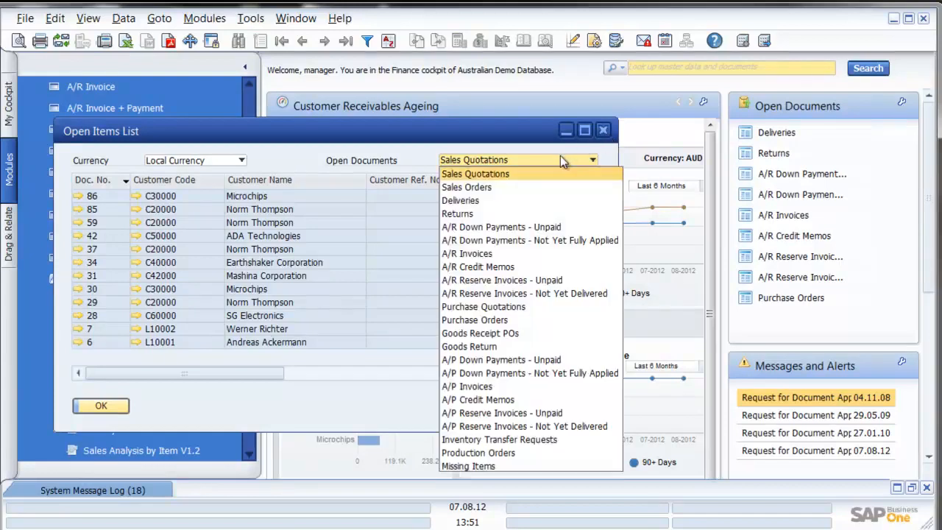
left_click(500, 186)
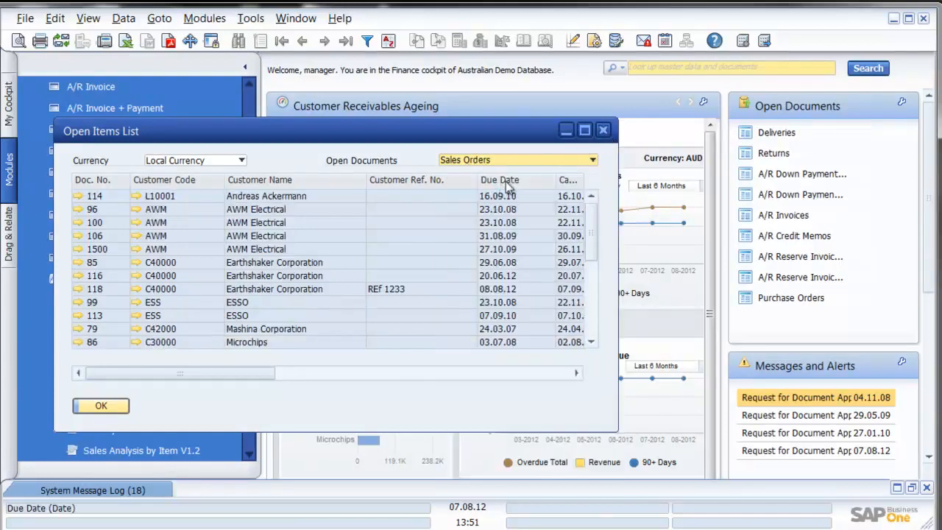
left_click(538, 160)
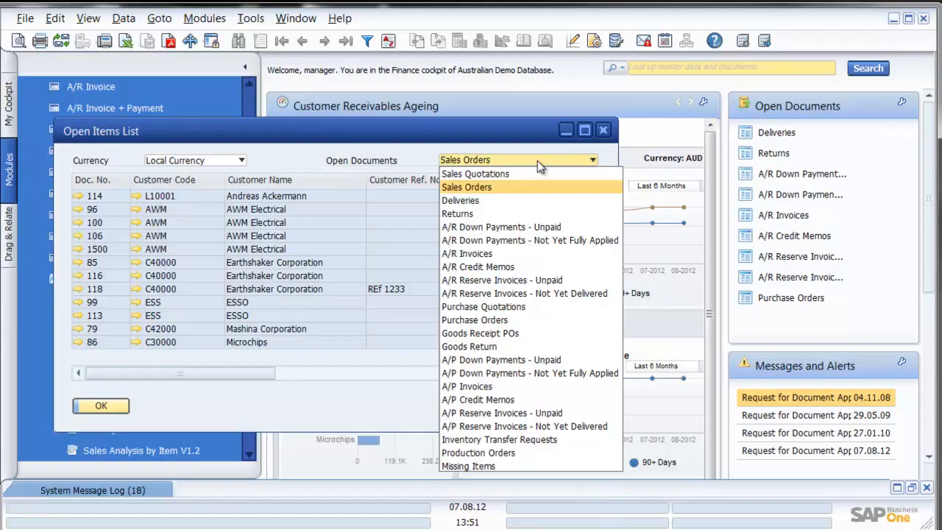
left_click(466, 255)
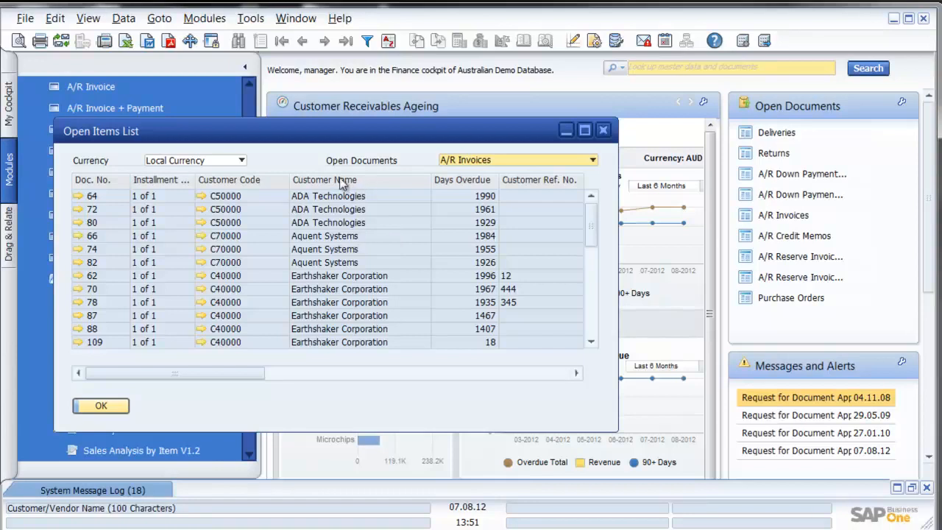
double_click(123, 184)
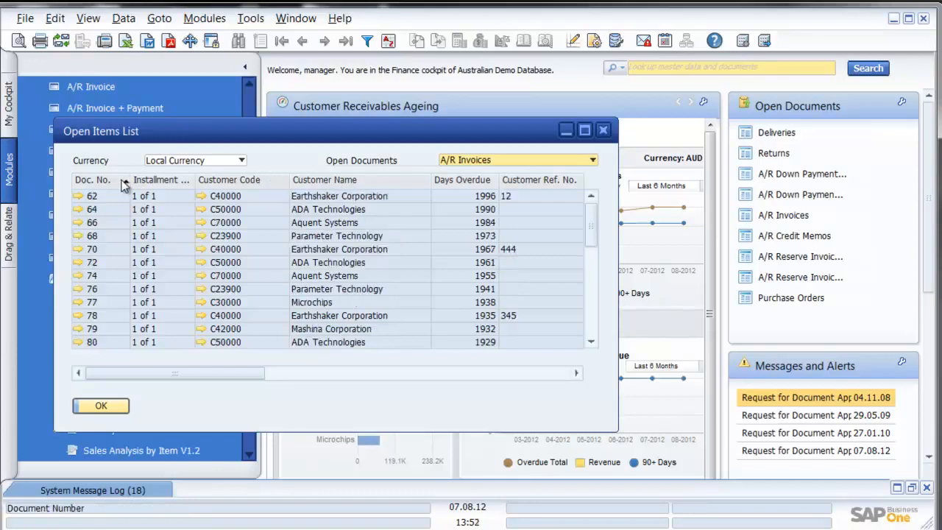
left_click(603, 129)
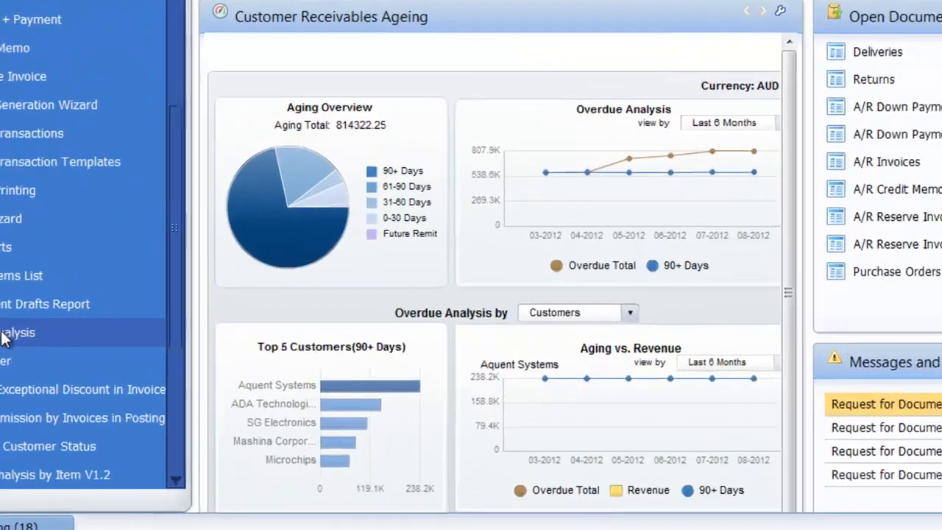
View the Sales Analysis report's selection criteria, close the report, and collapse the Sales Reports folder
left_click(114, 344)
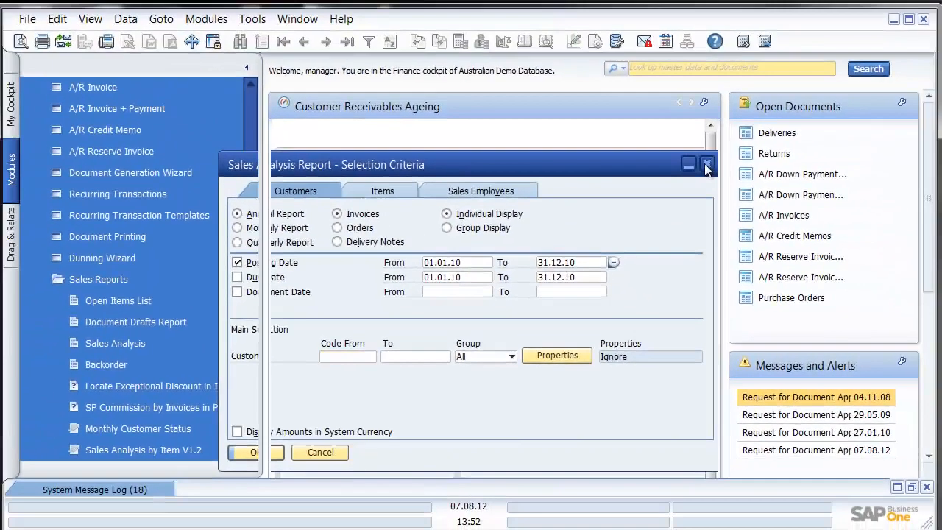
left_click(794, 84)
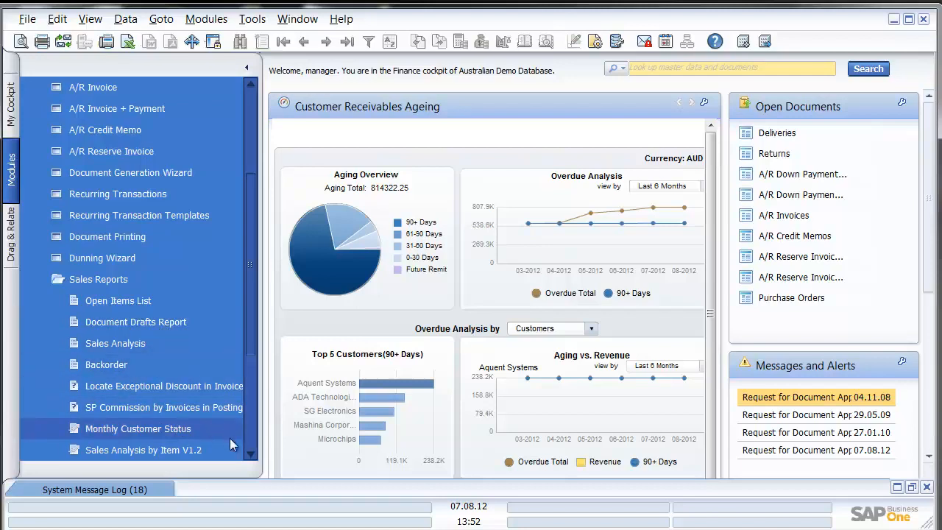
scroll(214, 427, "down", 2)
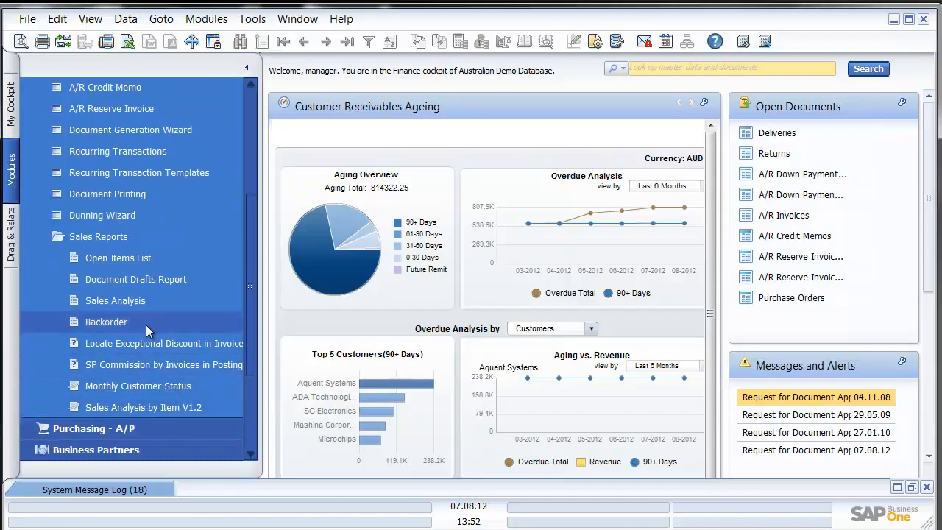
left_click(126, 240)
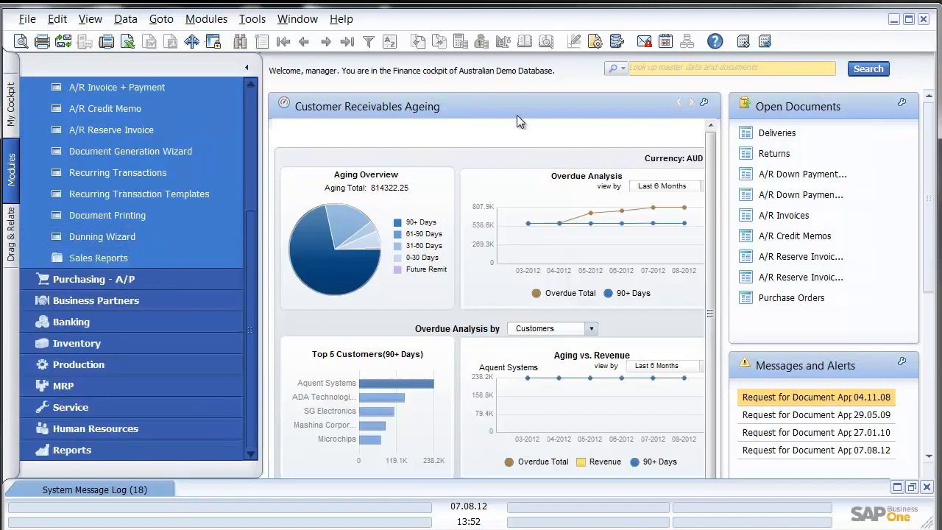